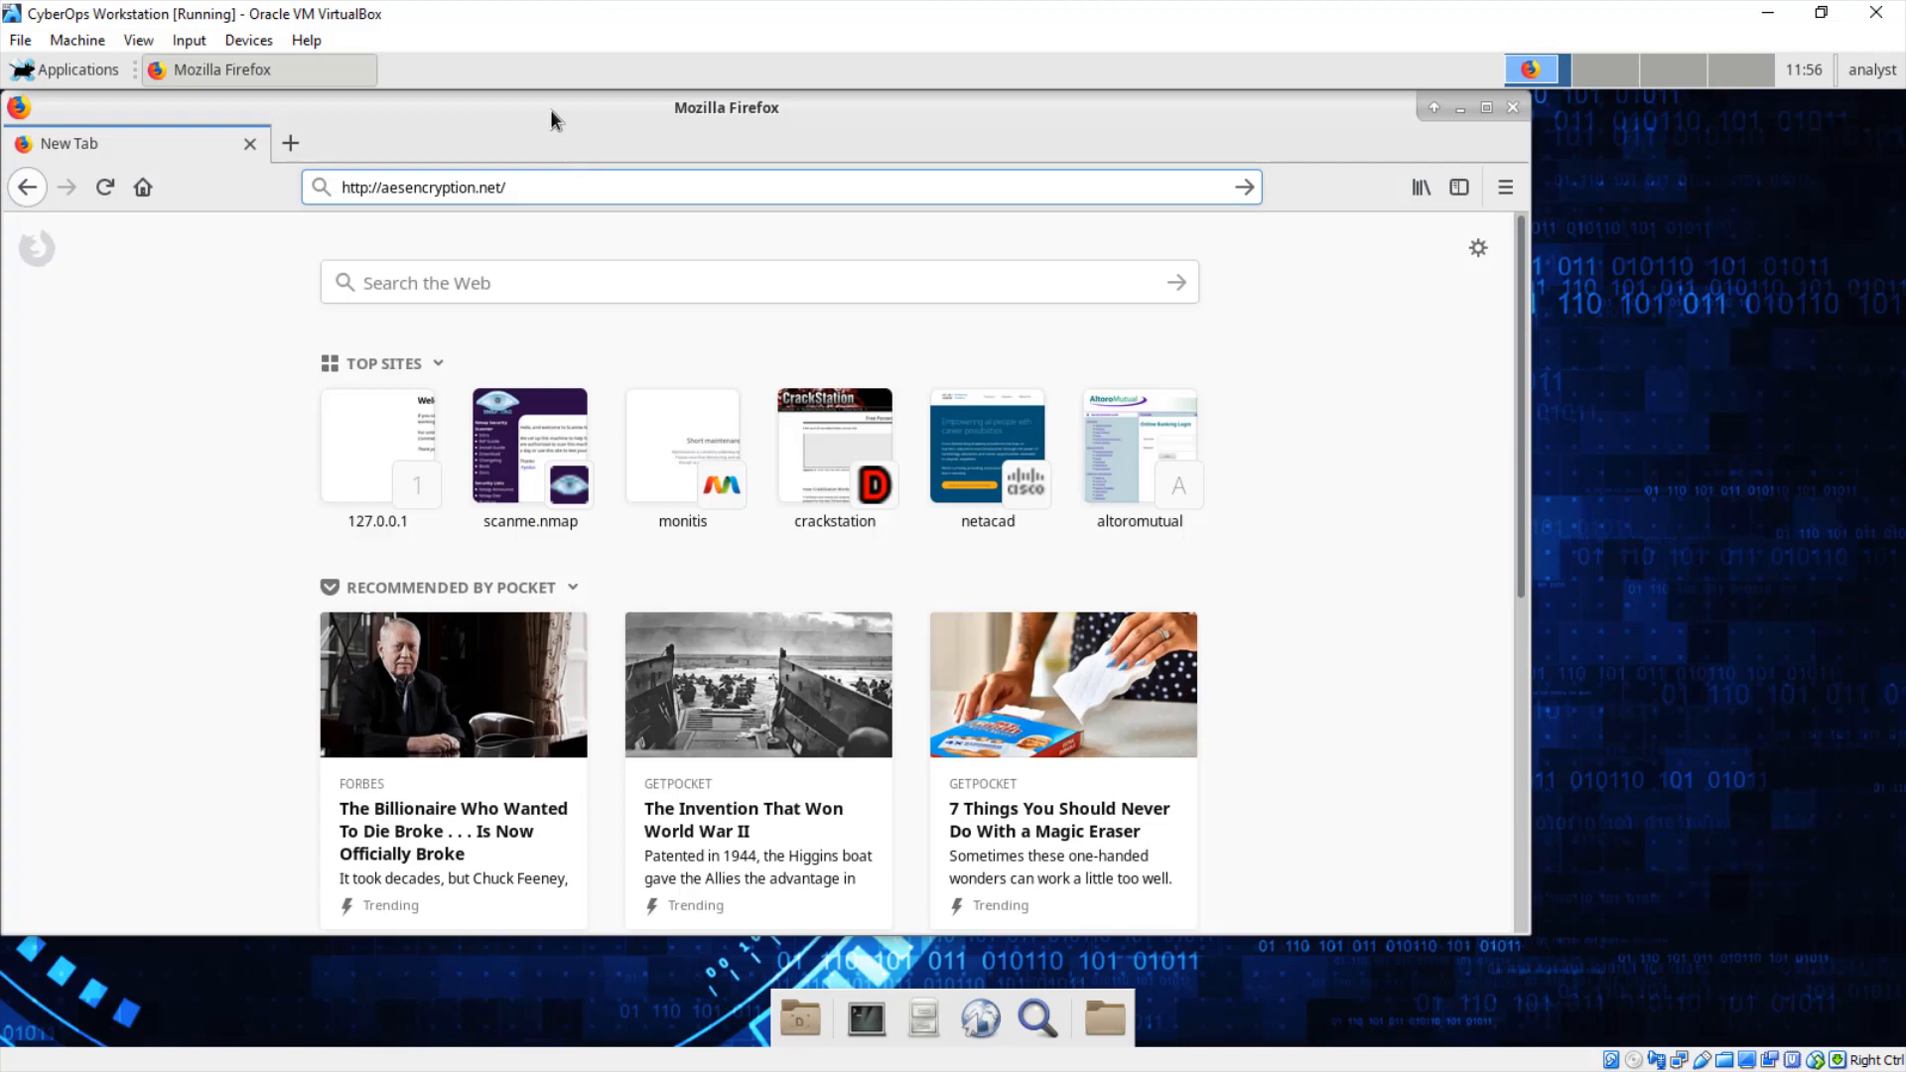
drag(550, 109, 648, 122)
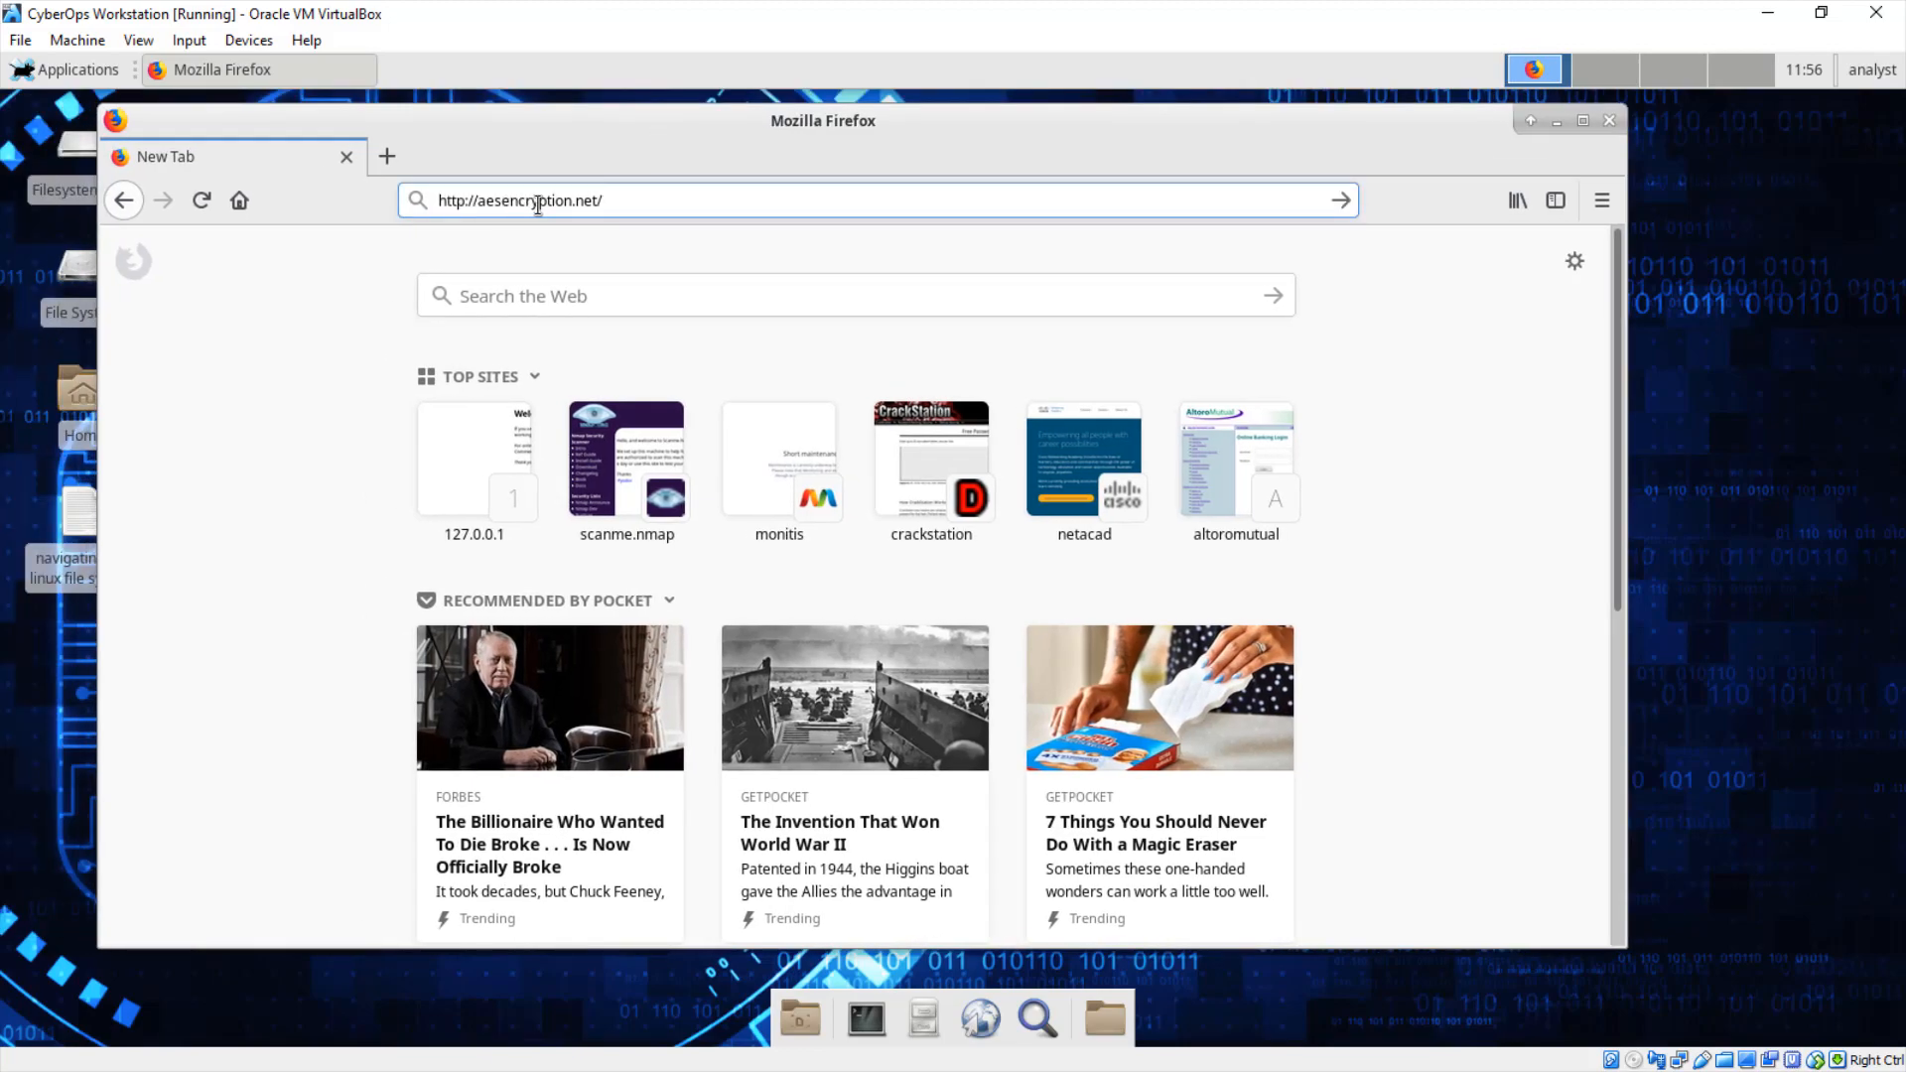
drag(608, 201, 438, 201)
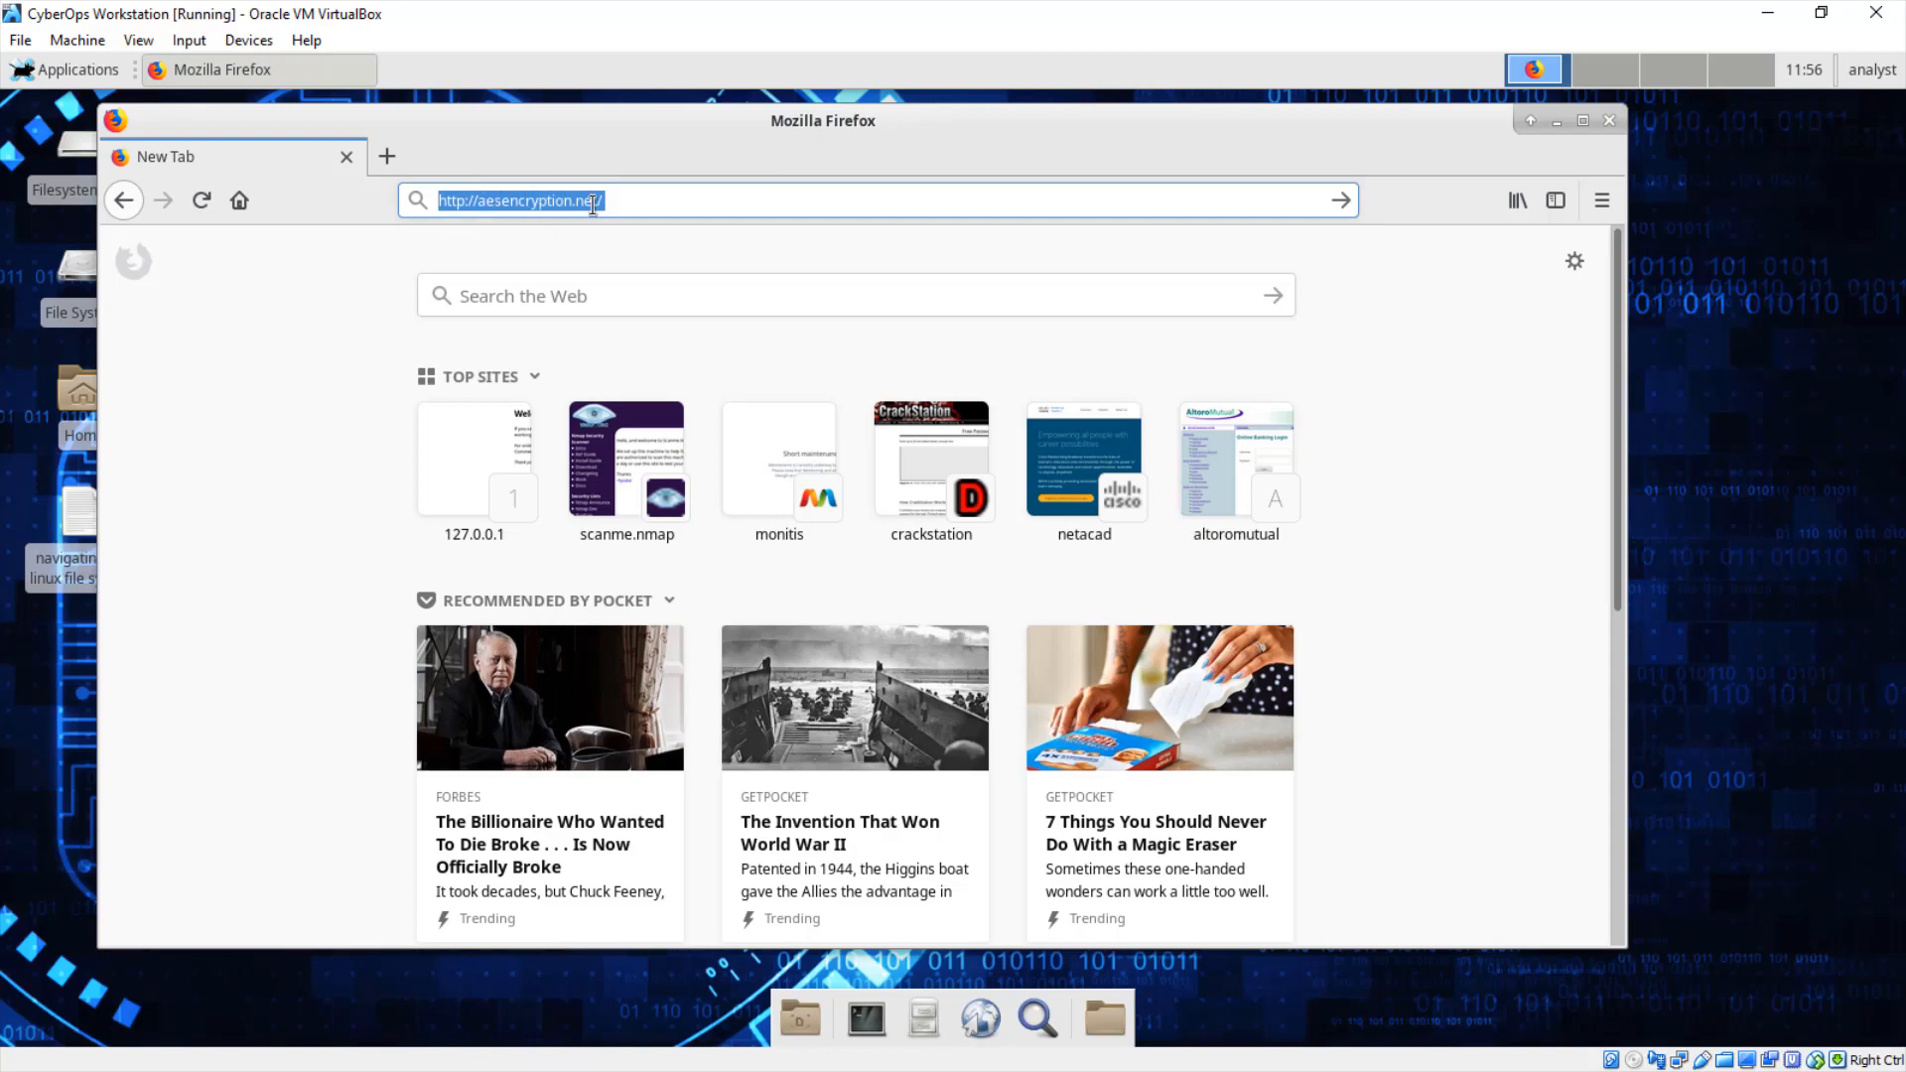
click(1351, 200)
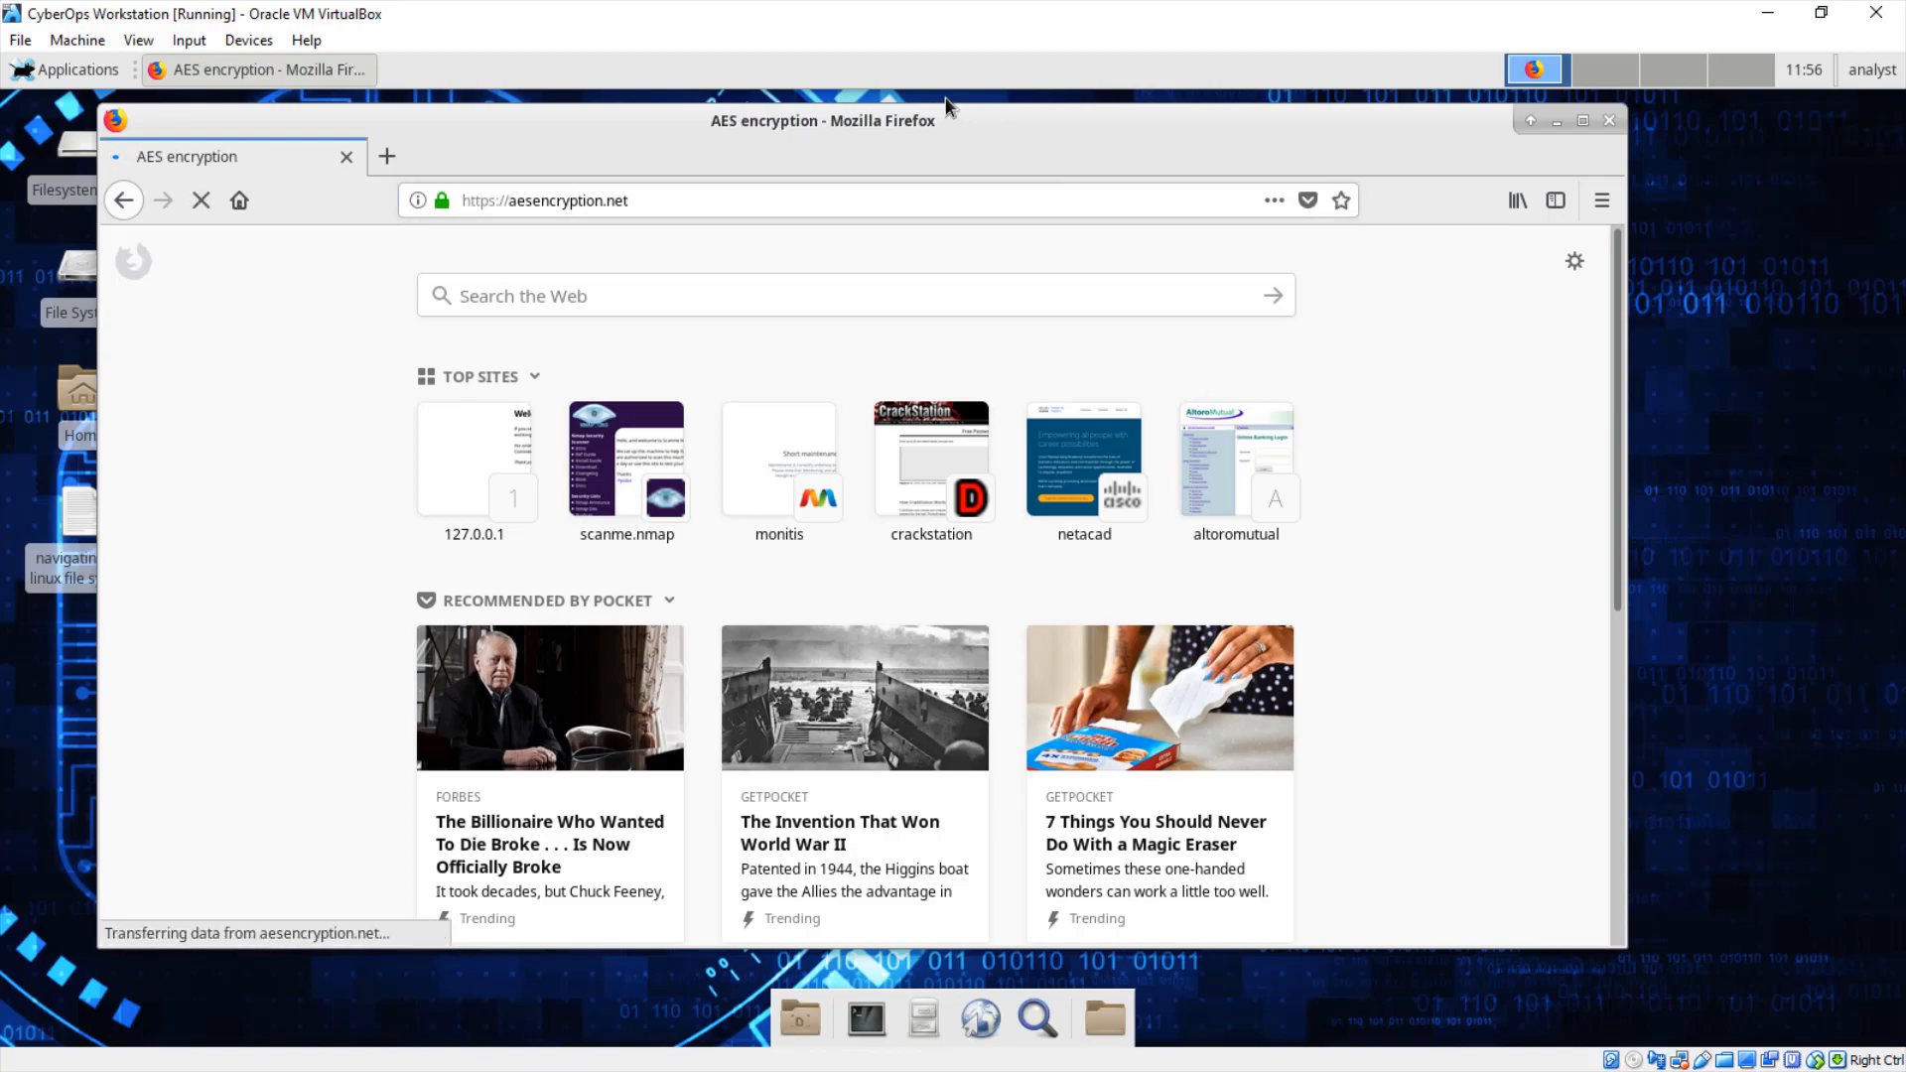
drag(862, 121, 979, 108)
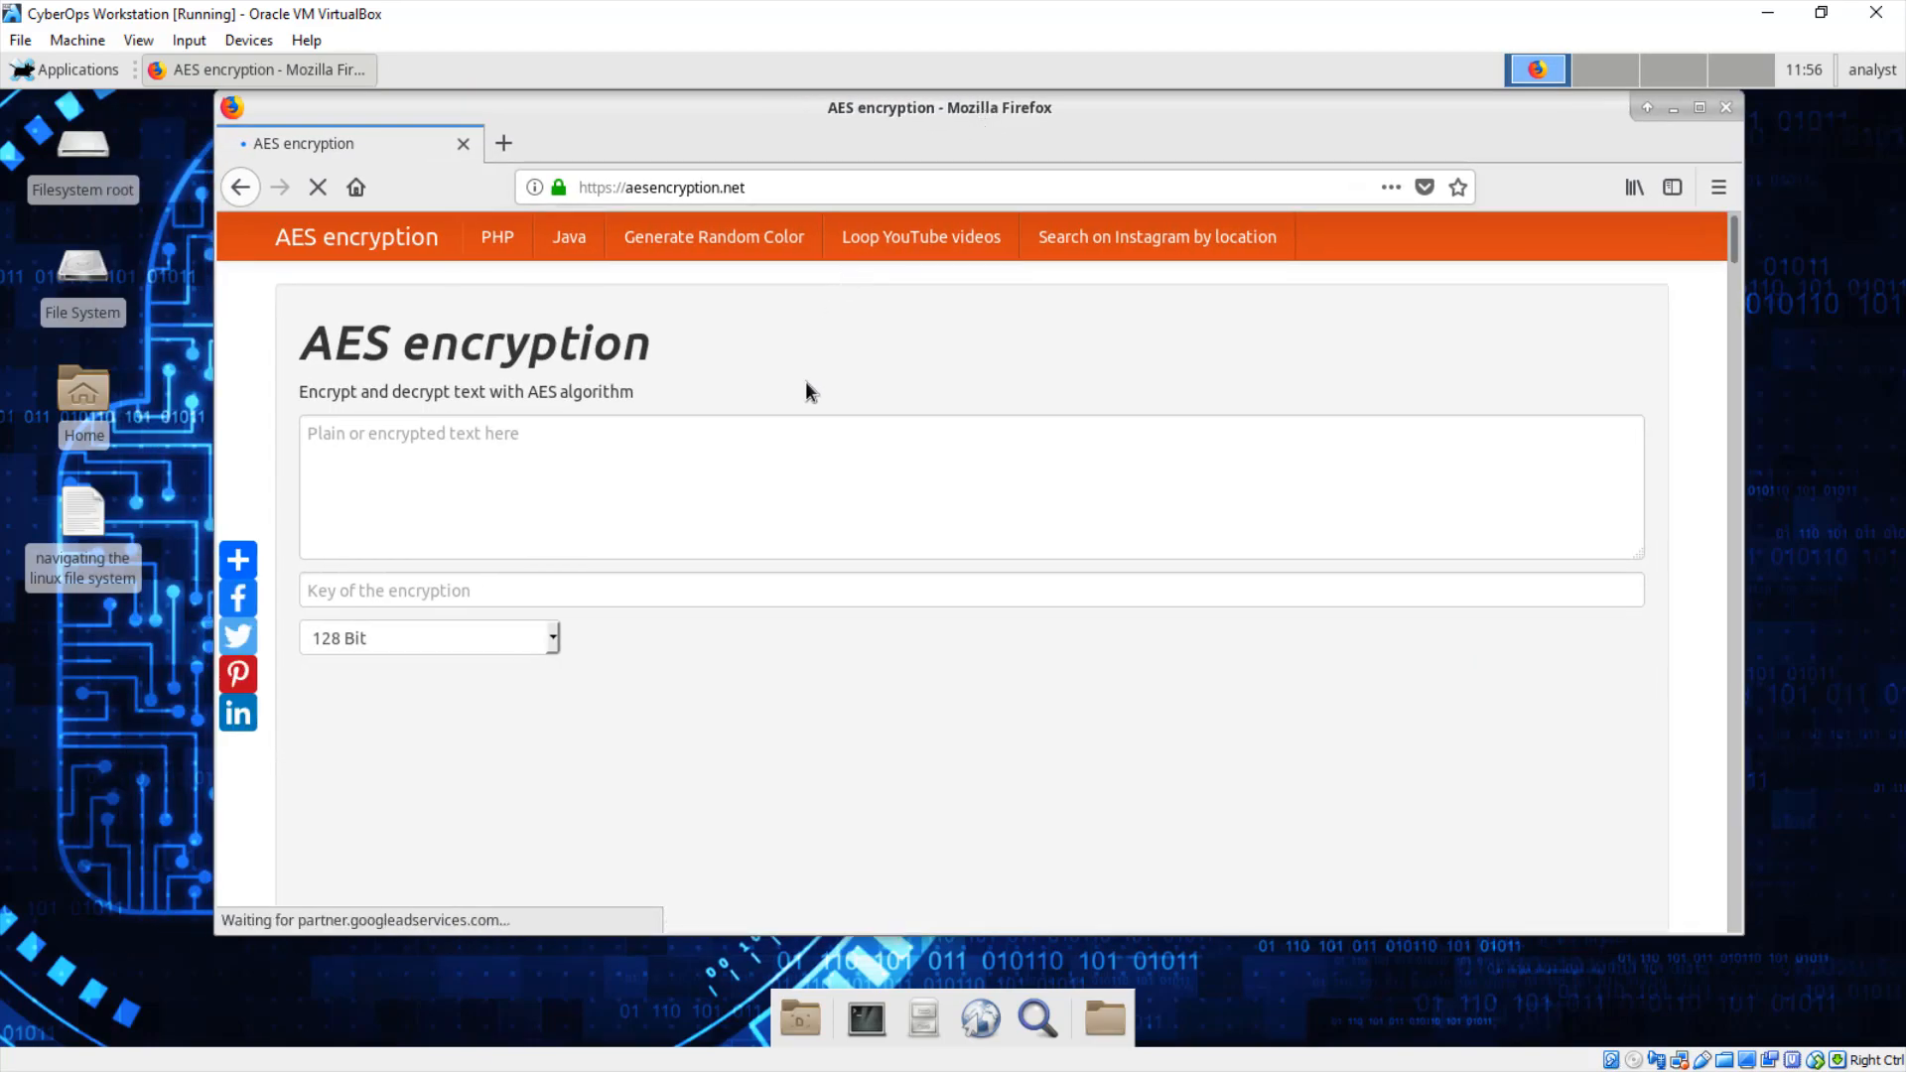
Step: Enter 'This is how to encrypt a plain text message' as the plain text and fill in the encryption key
click(760, 447)
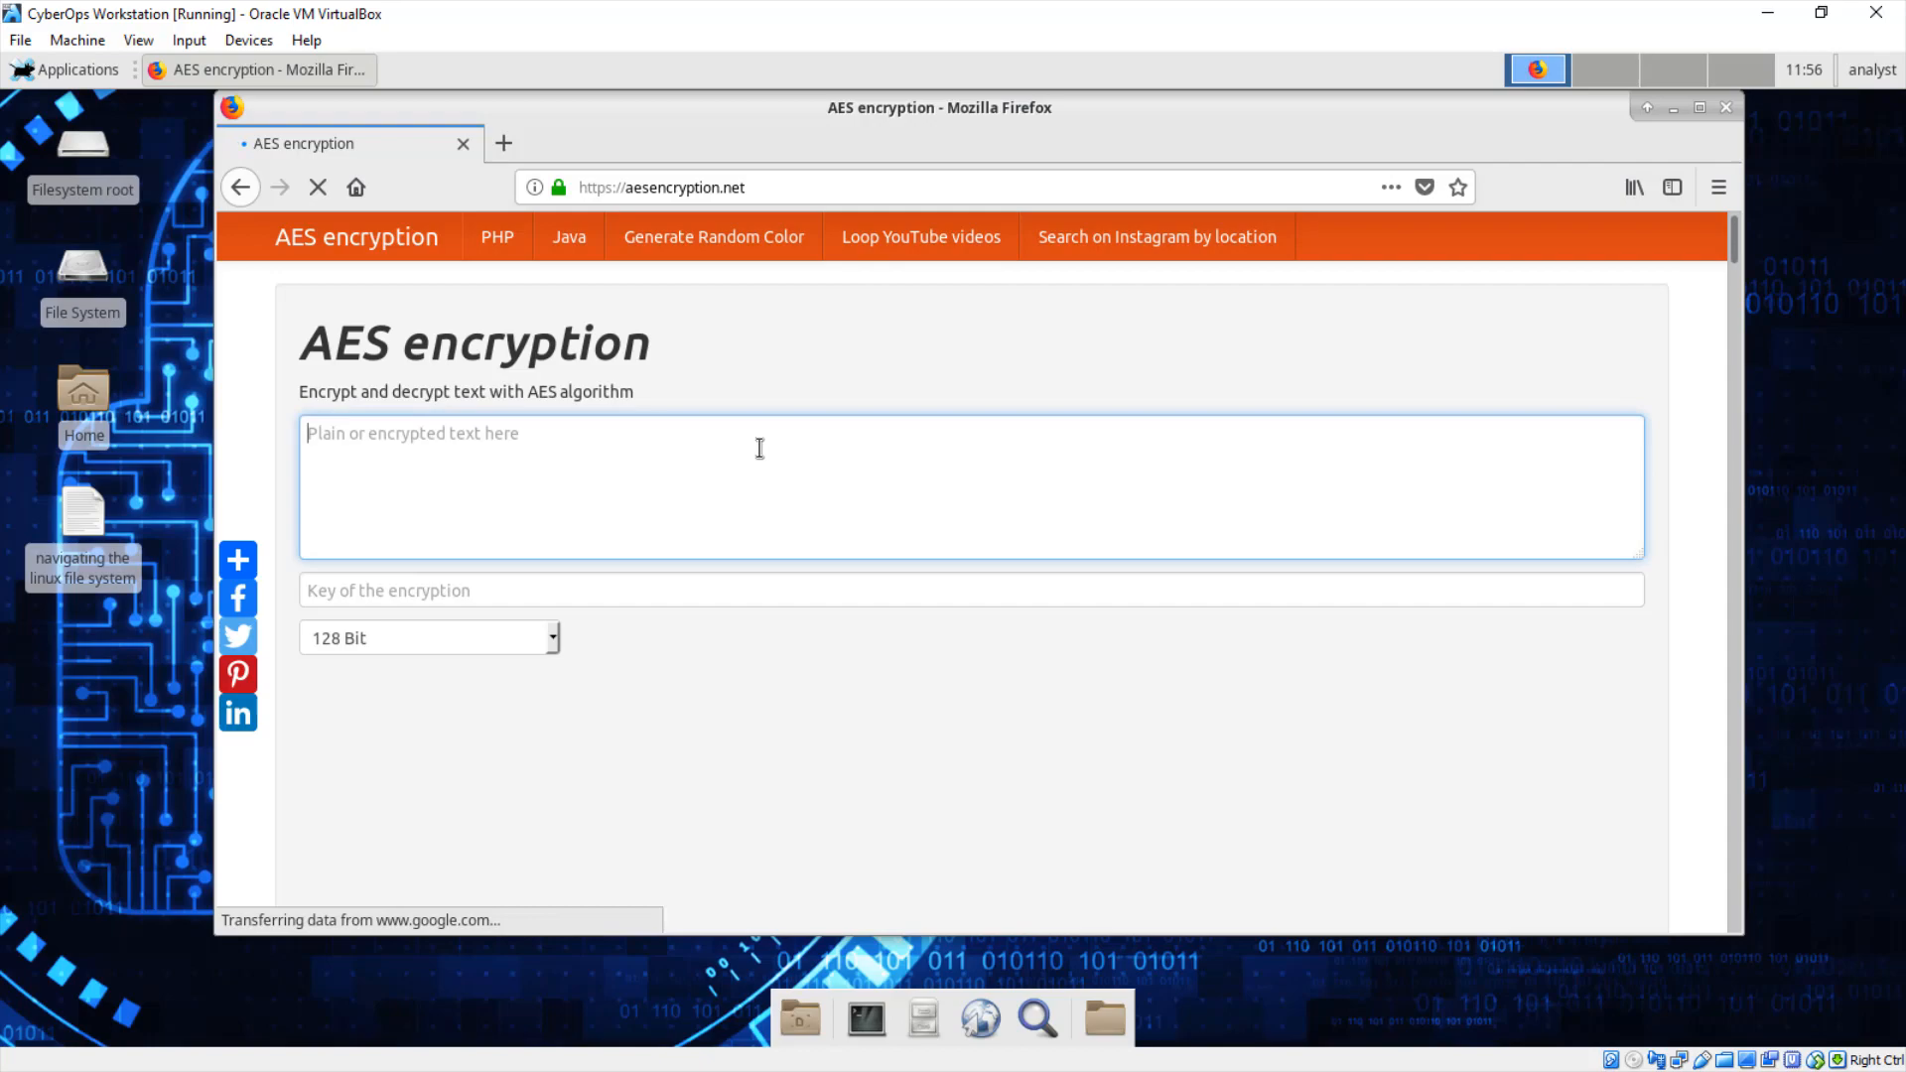
text(This is )
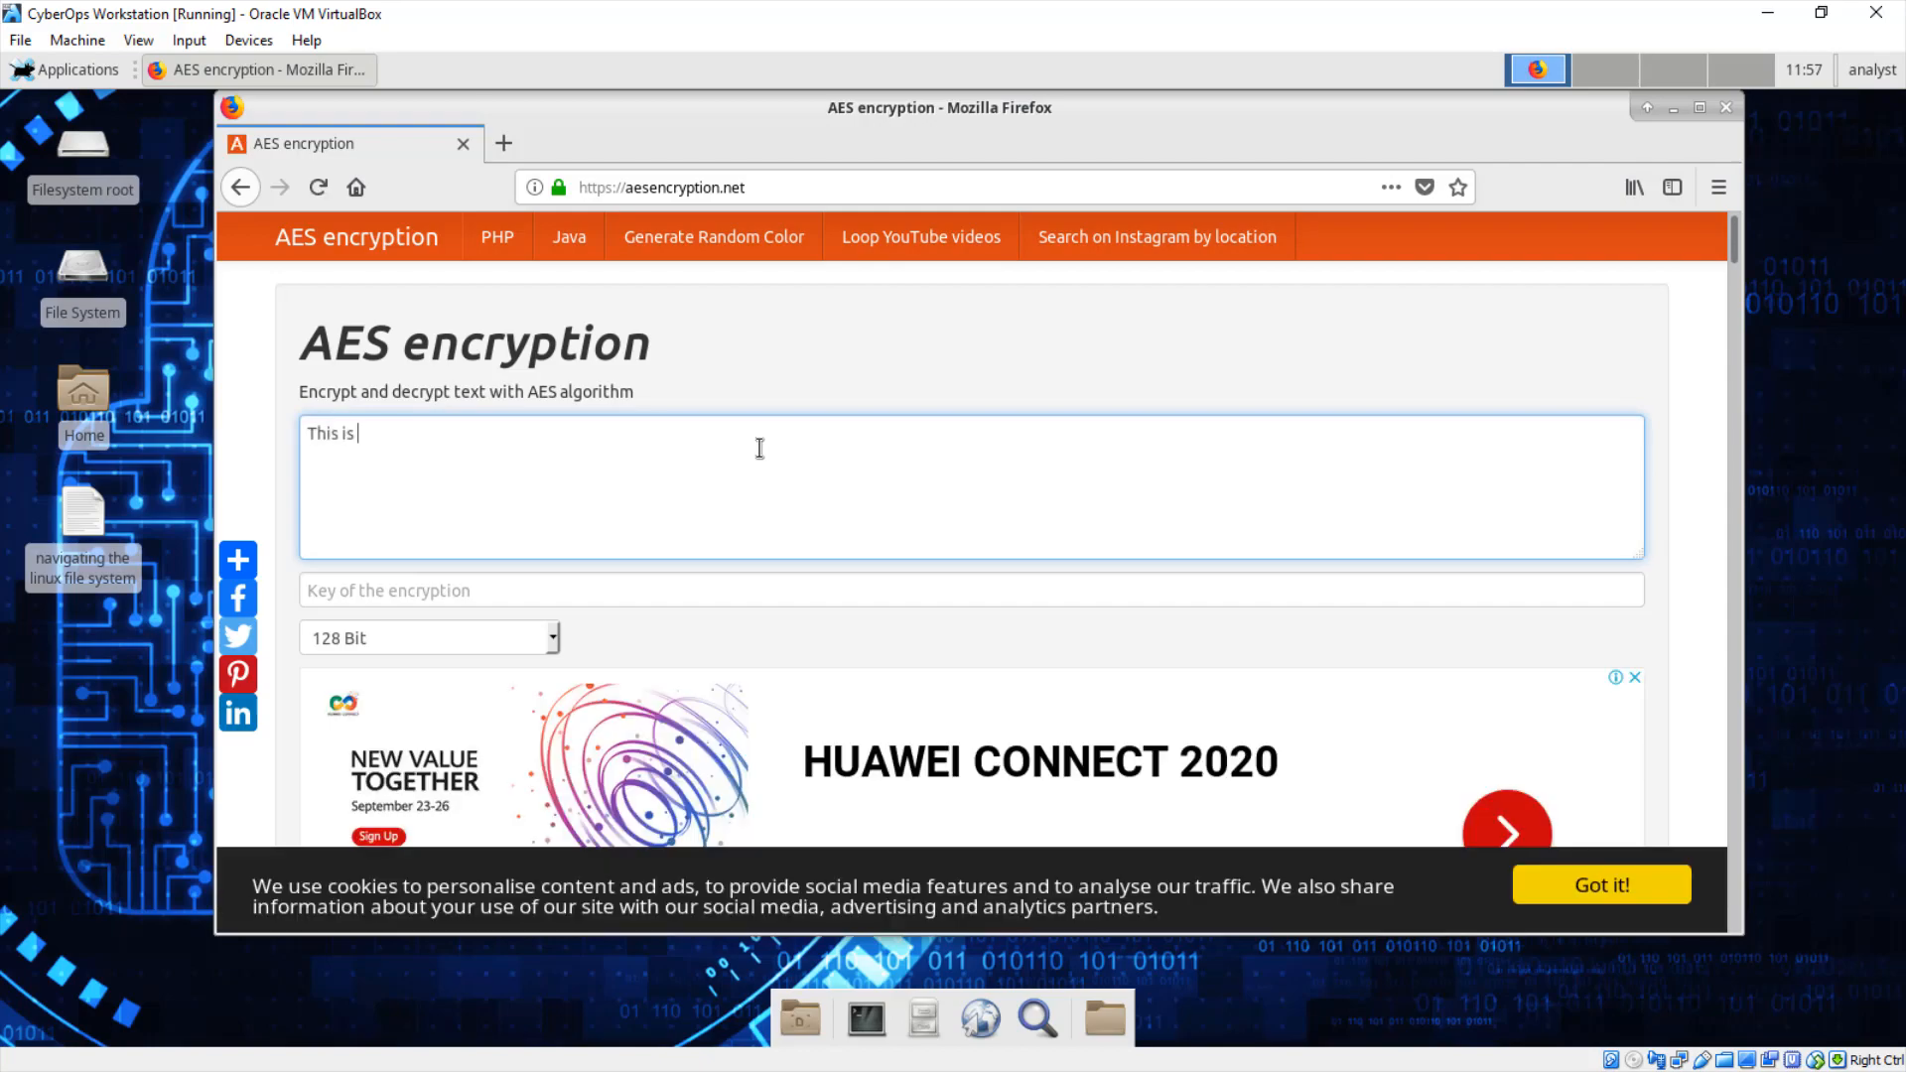
text(how to encrypt a plain text message)
triple_click(483, 435)
click(409, 593)
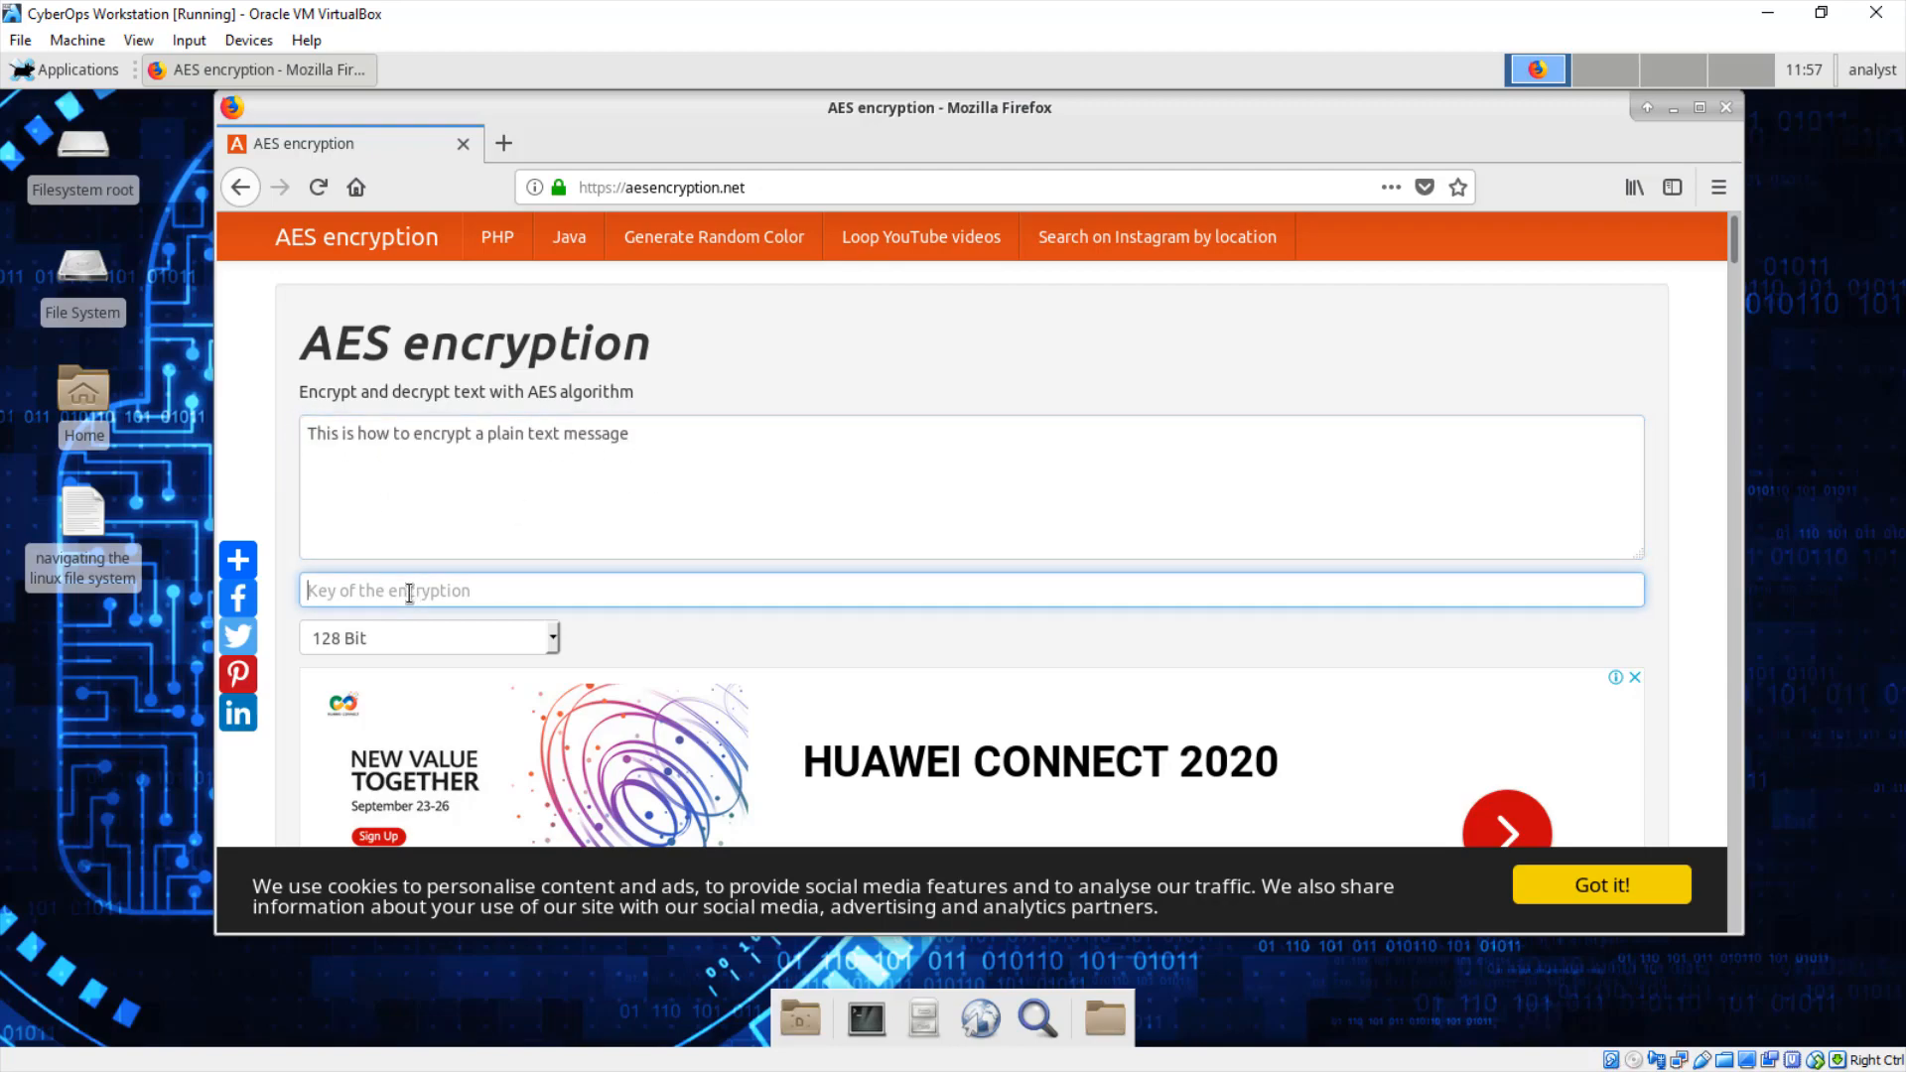
text(cyberops)
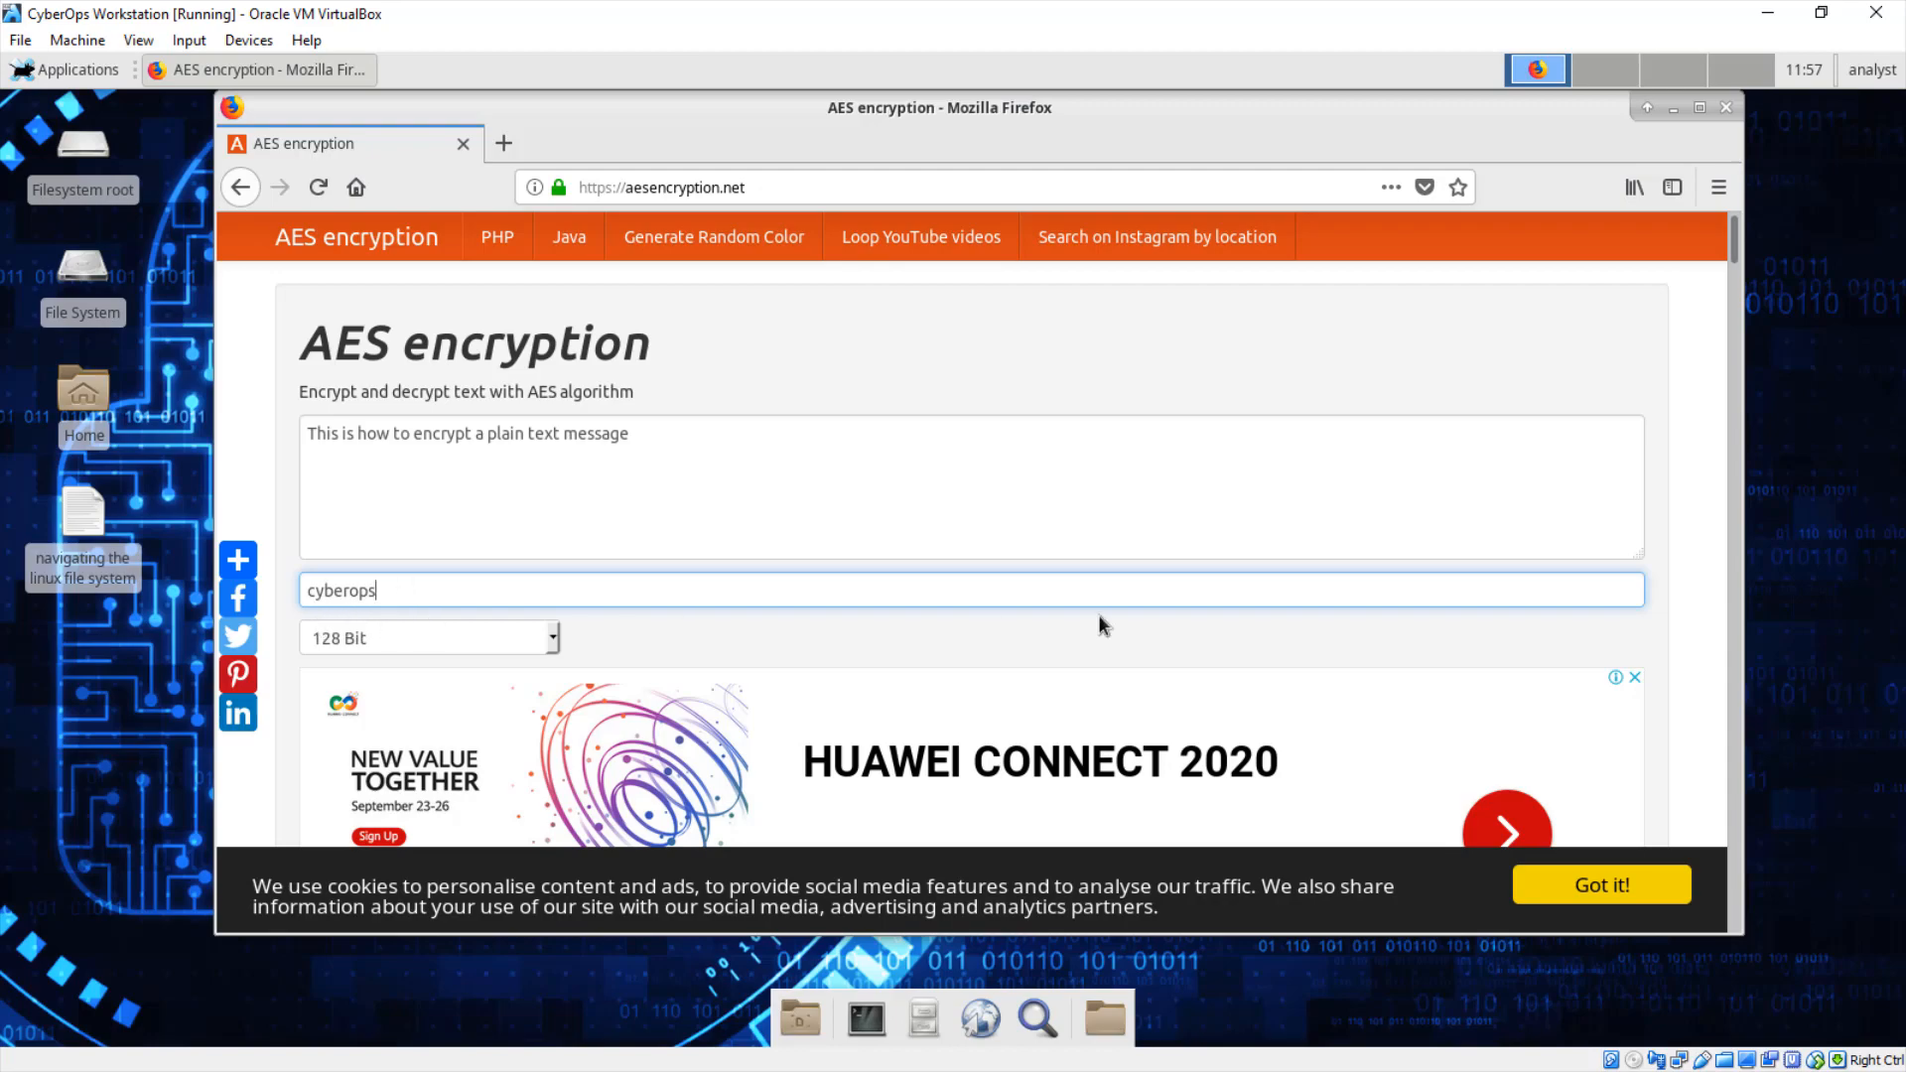
Step: Encrypt the message with a 128 Bit key and download the base64 result
scroll(1157, 637, down, 3)
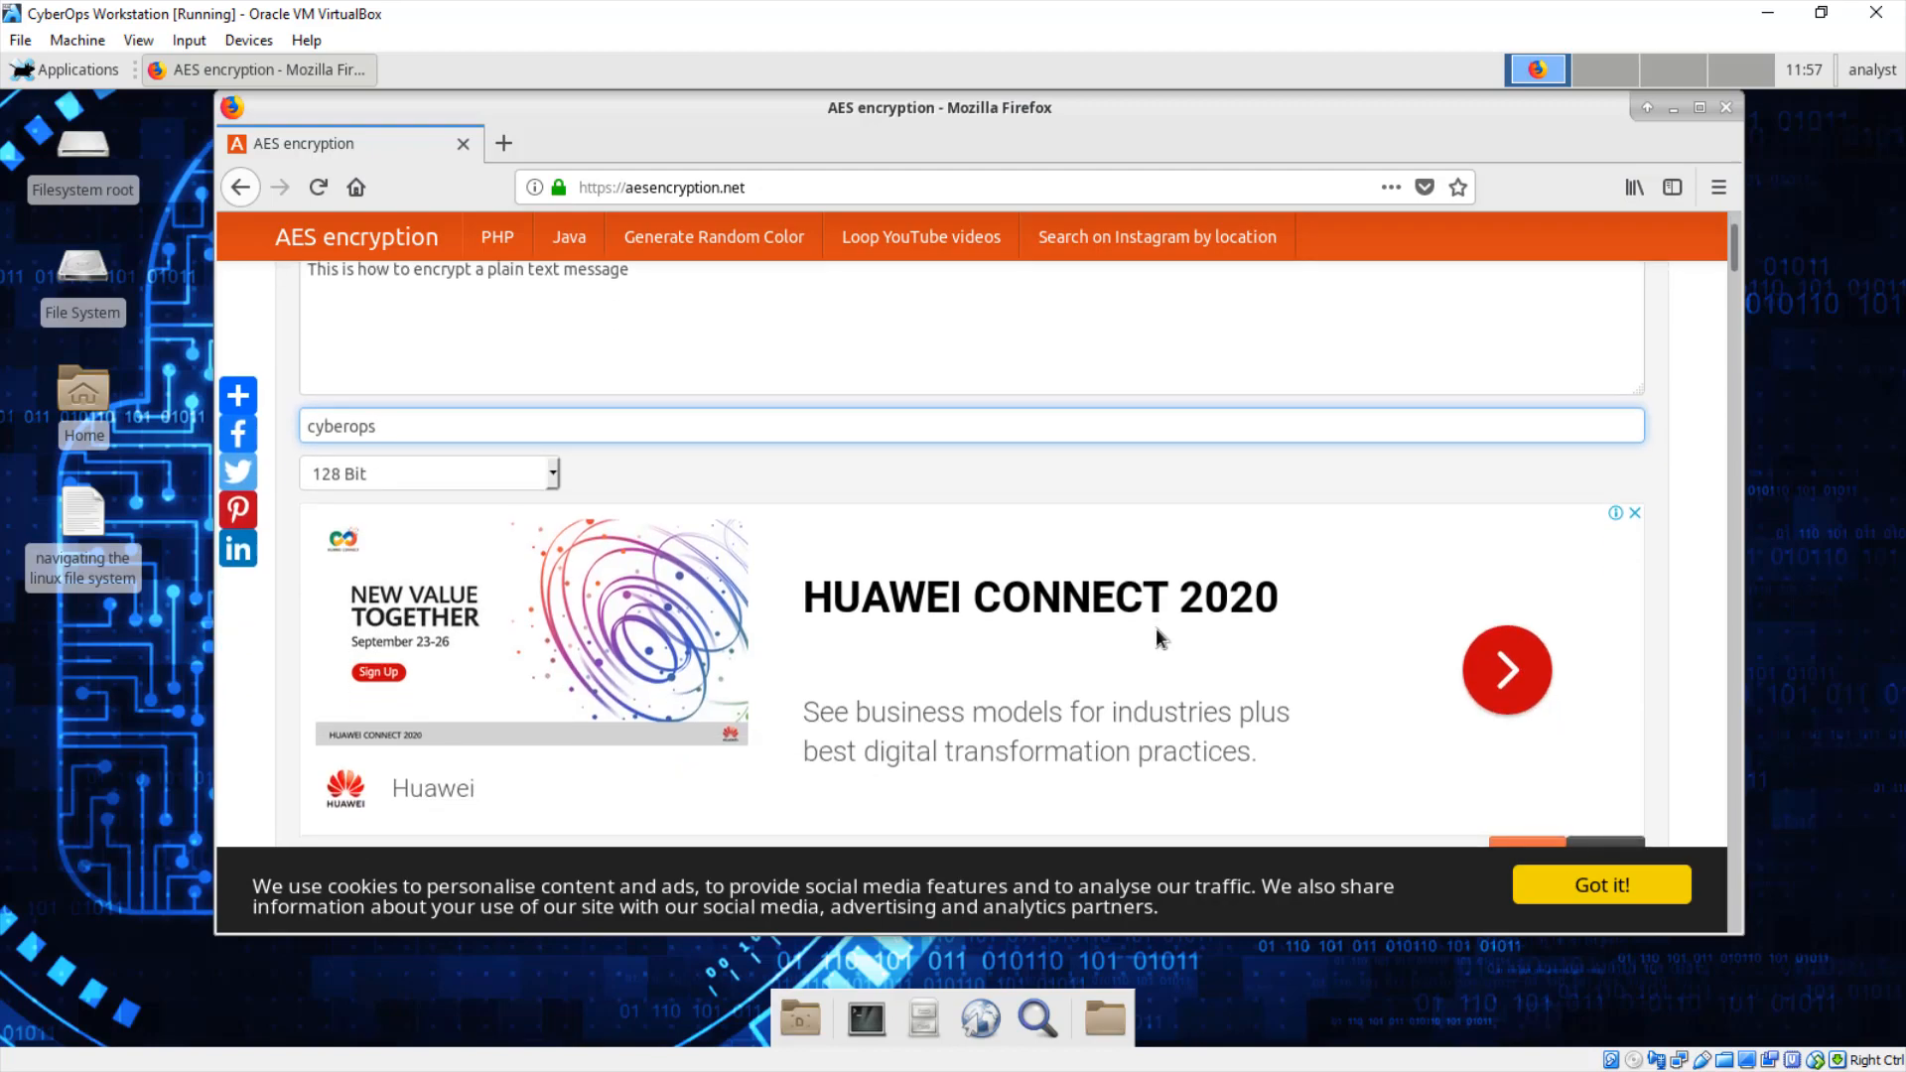
scroll(1155, 628, down, 3)
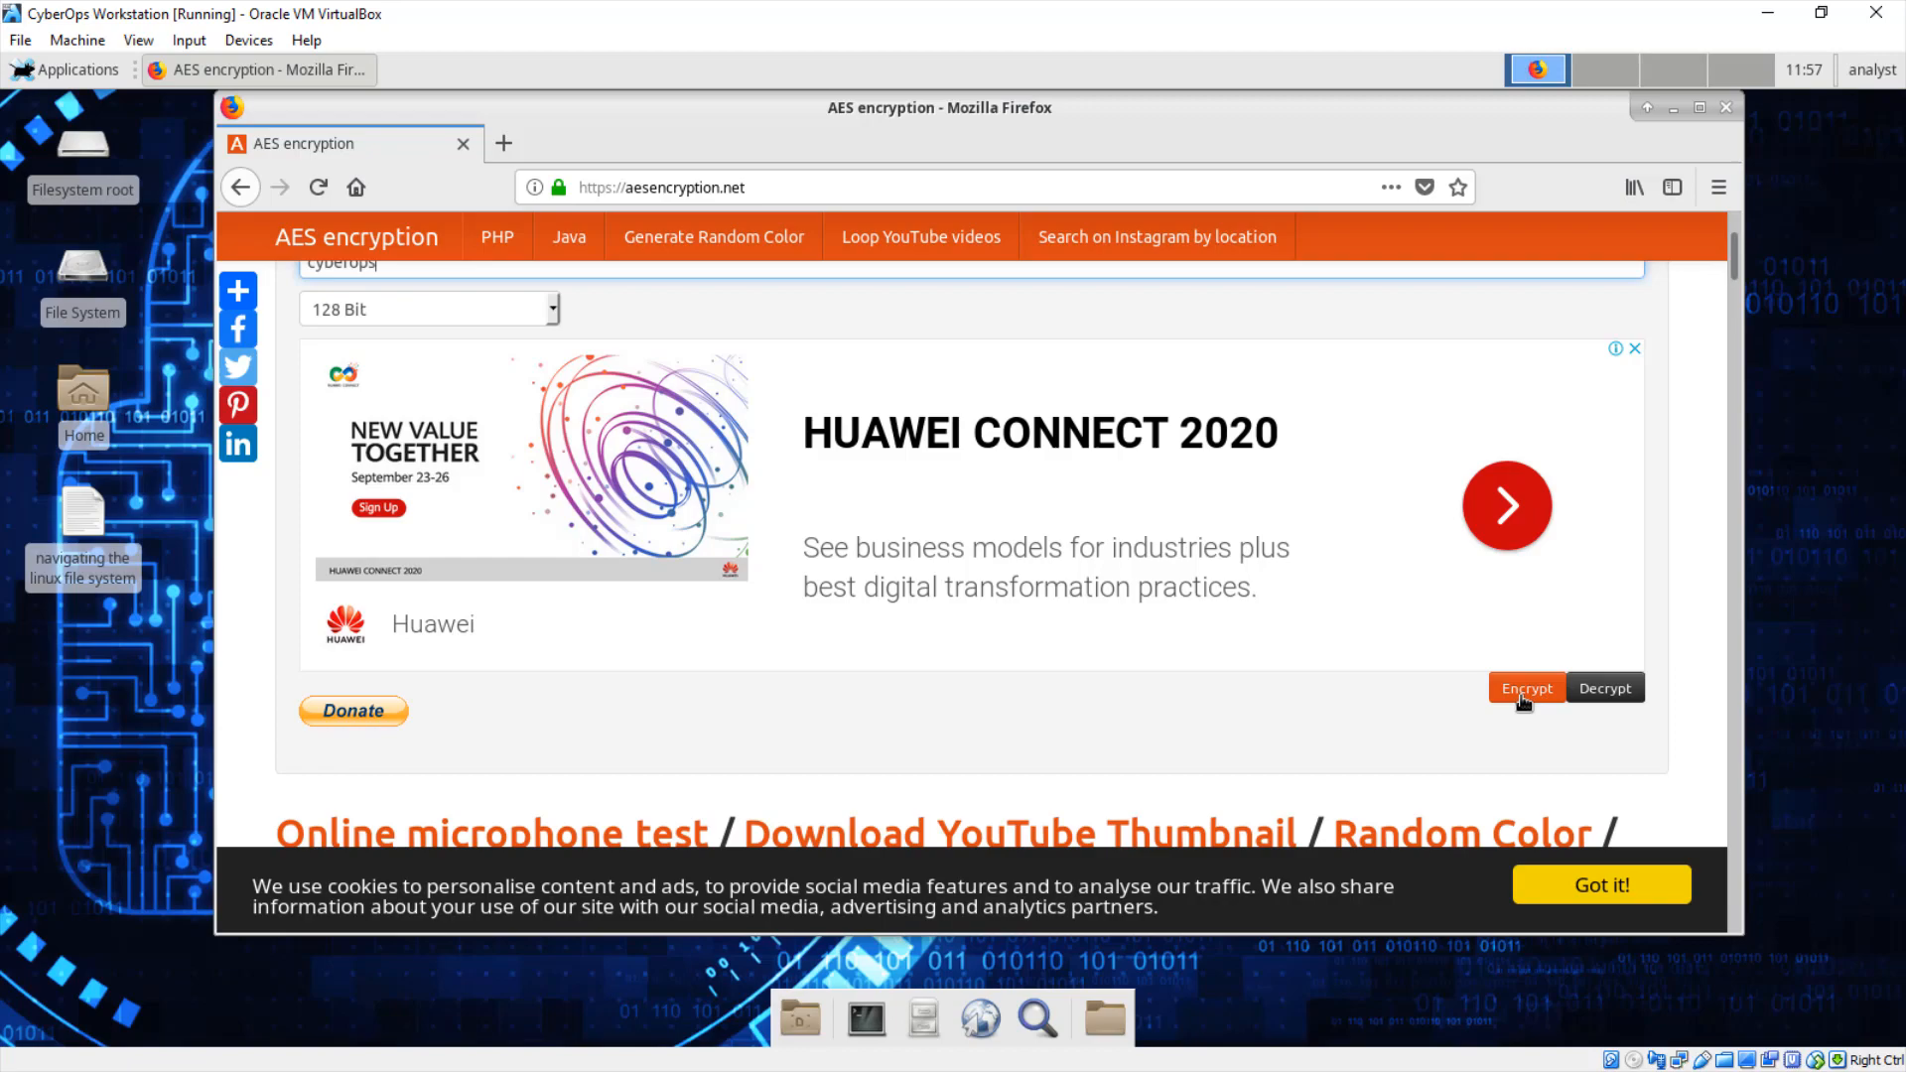
click(553, 312)
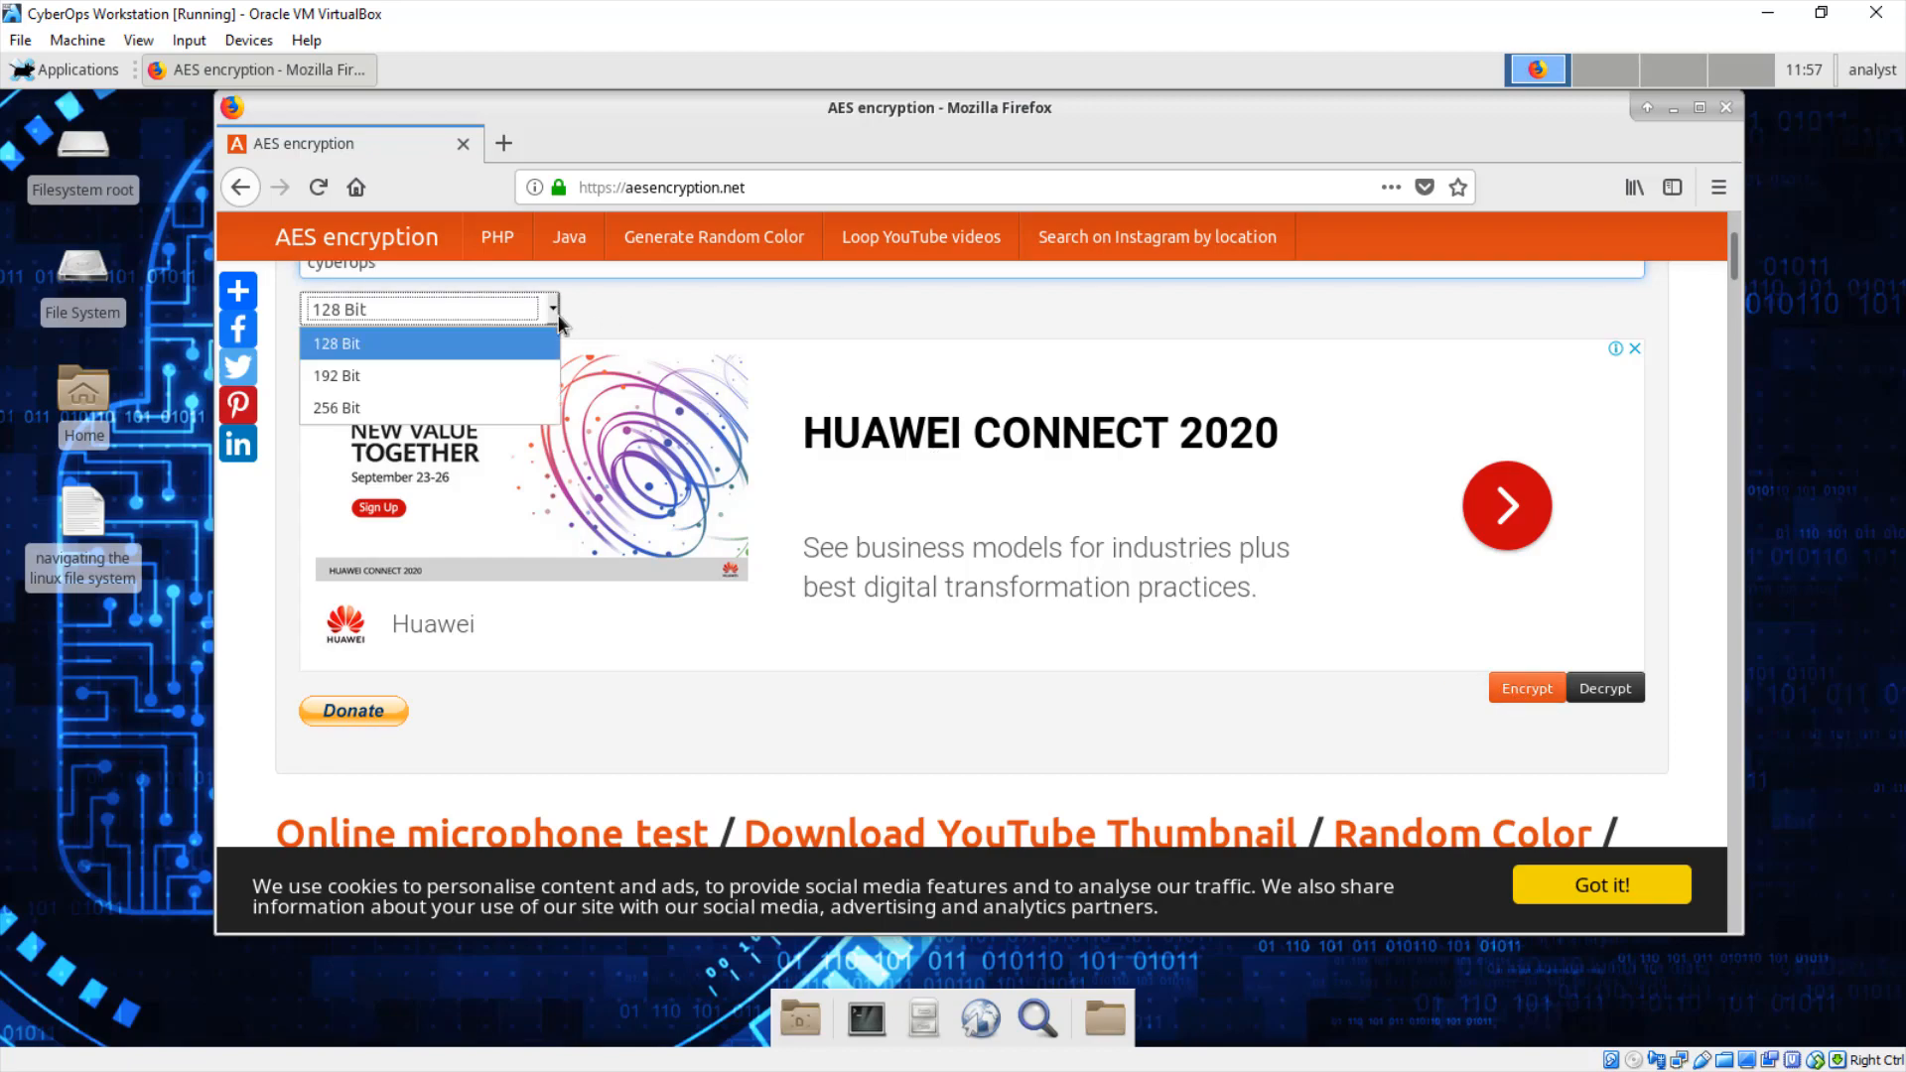
click(445, 343)
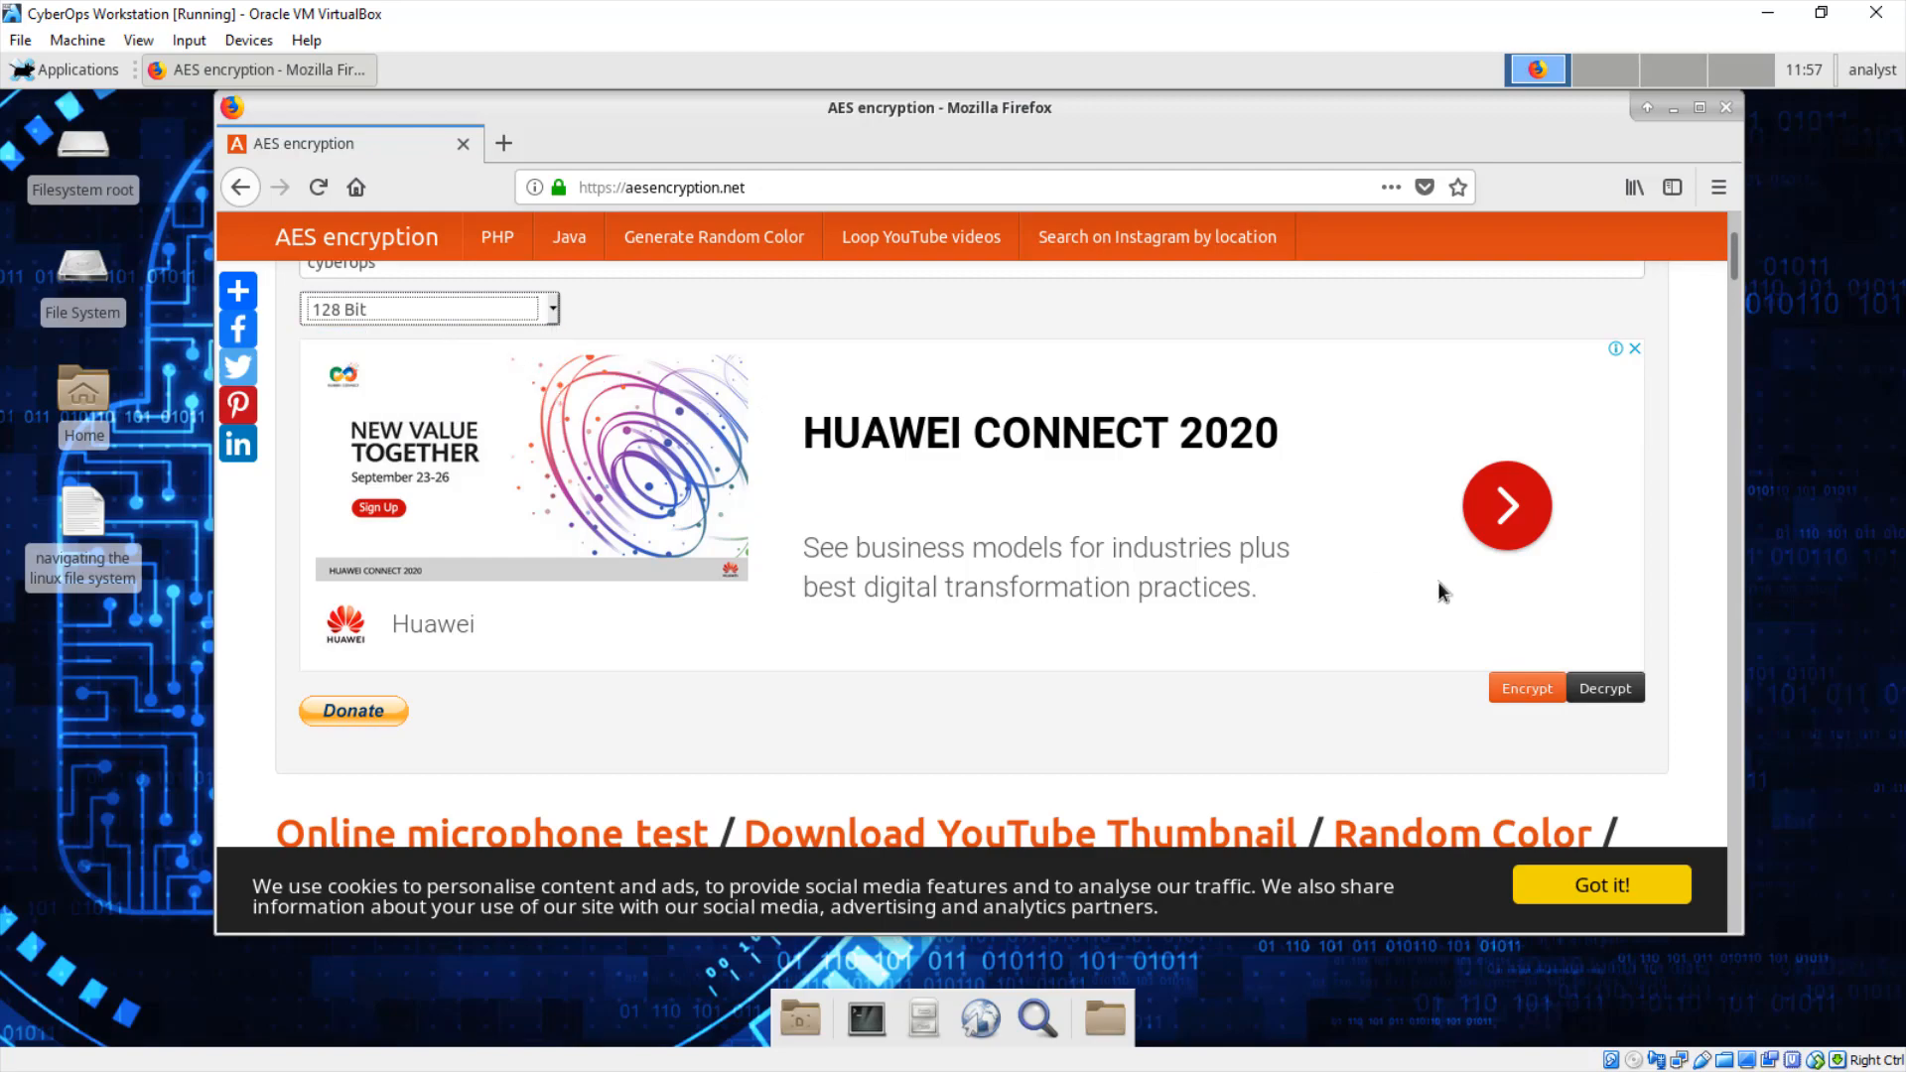
click(1518, 692)
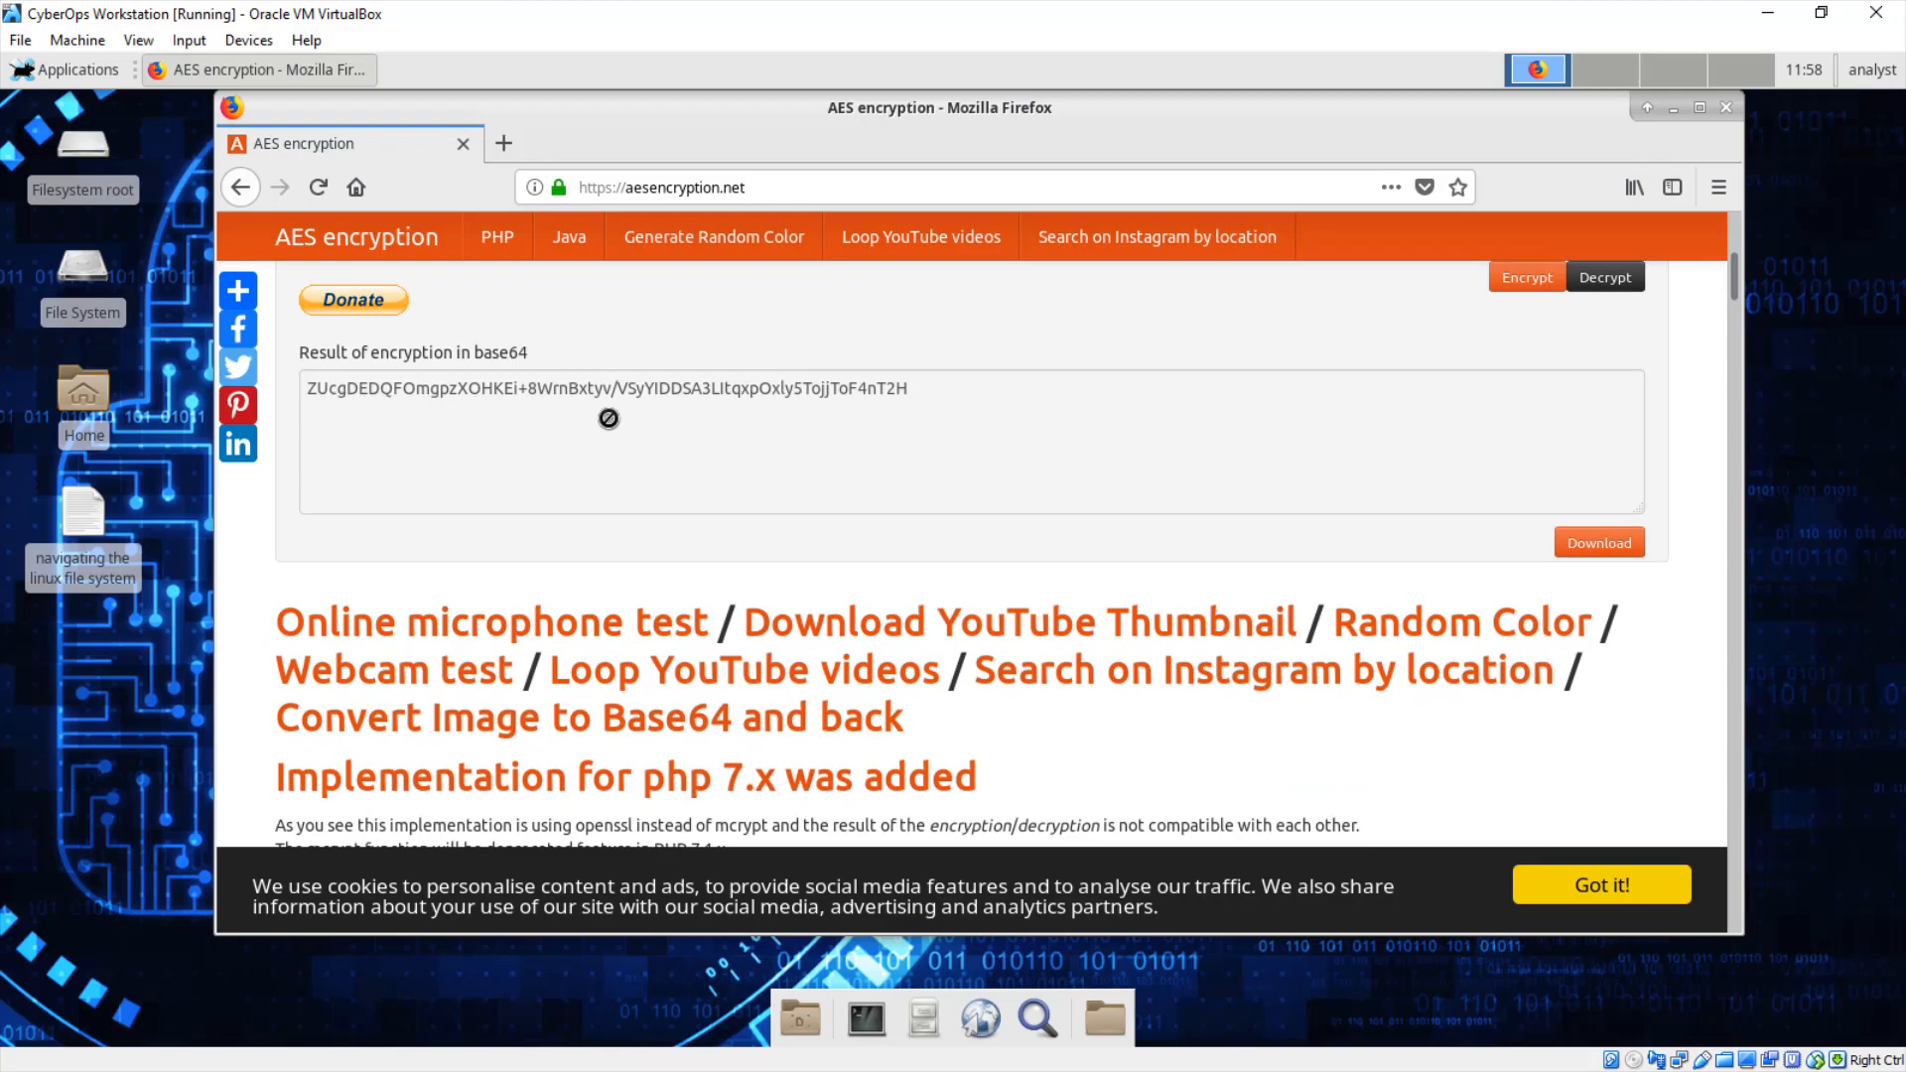
click(1602, 546)
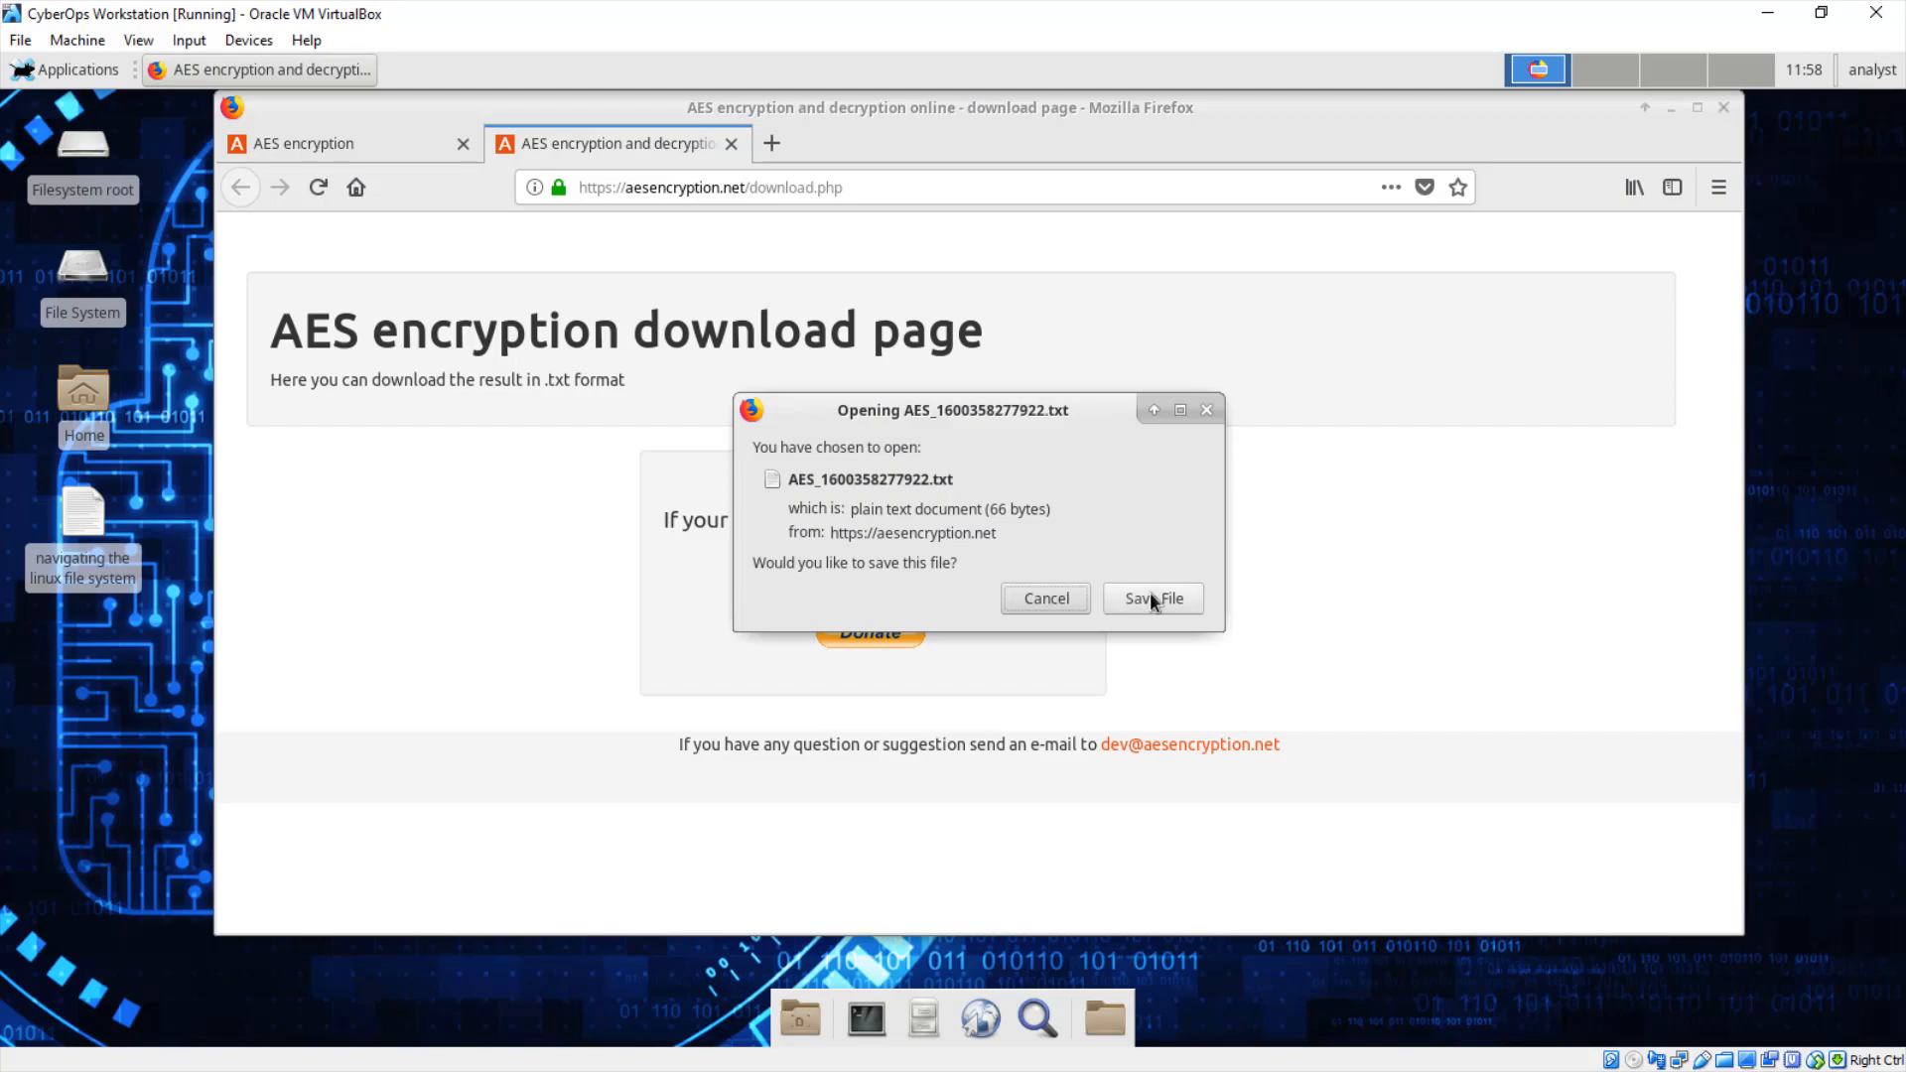
Step: Save the ciphertext as AES_1600358277922.txt and open it from the downloads panel
click(1150, 595)
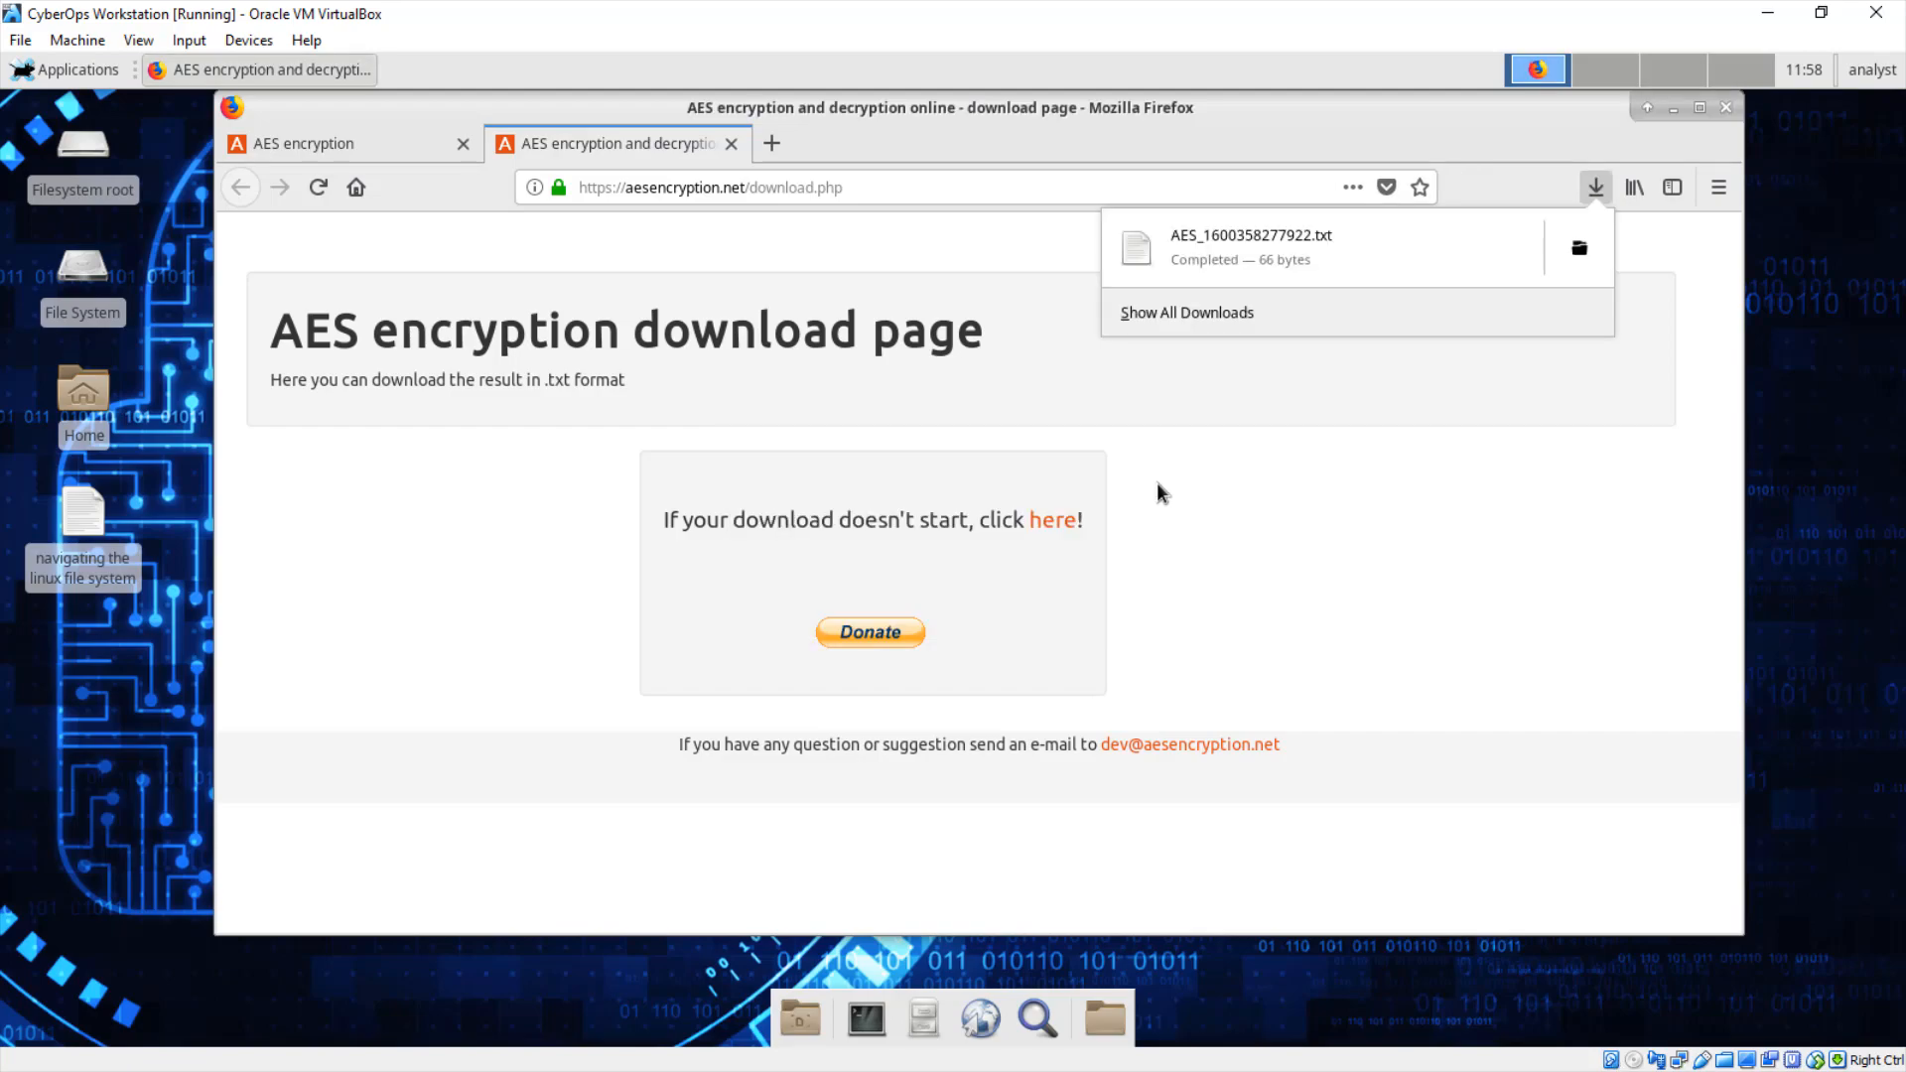
click(1320, 242)
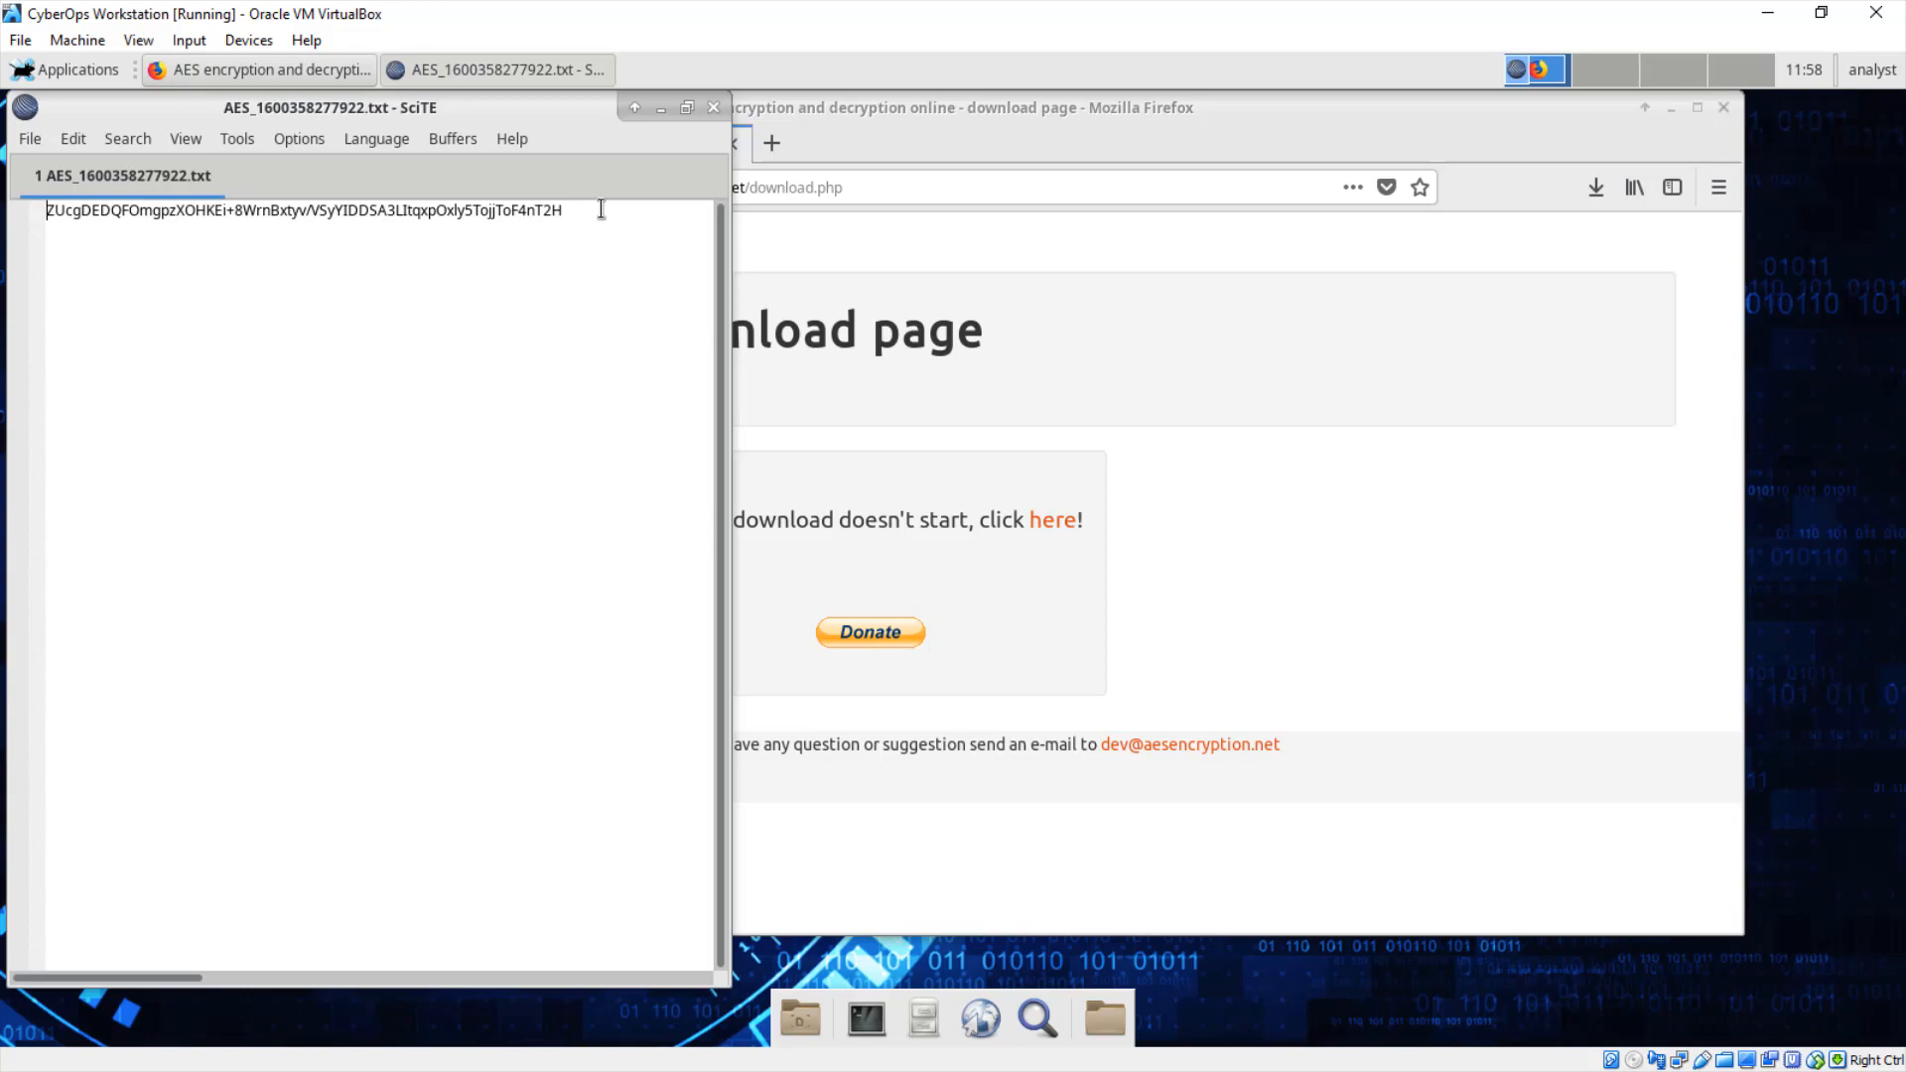
Step: Close the leftover download tab so only the AES encryption page remains in Firefox
drag(601, 210, 52, 210)
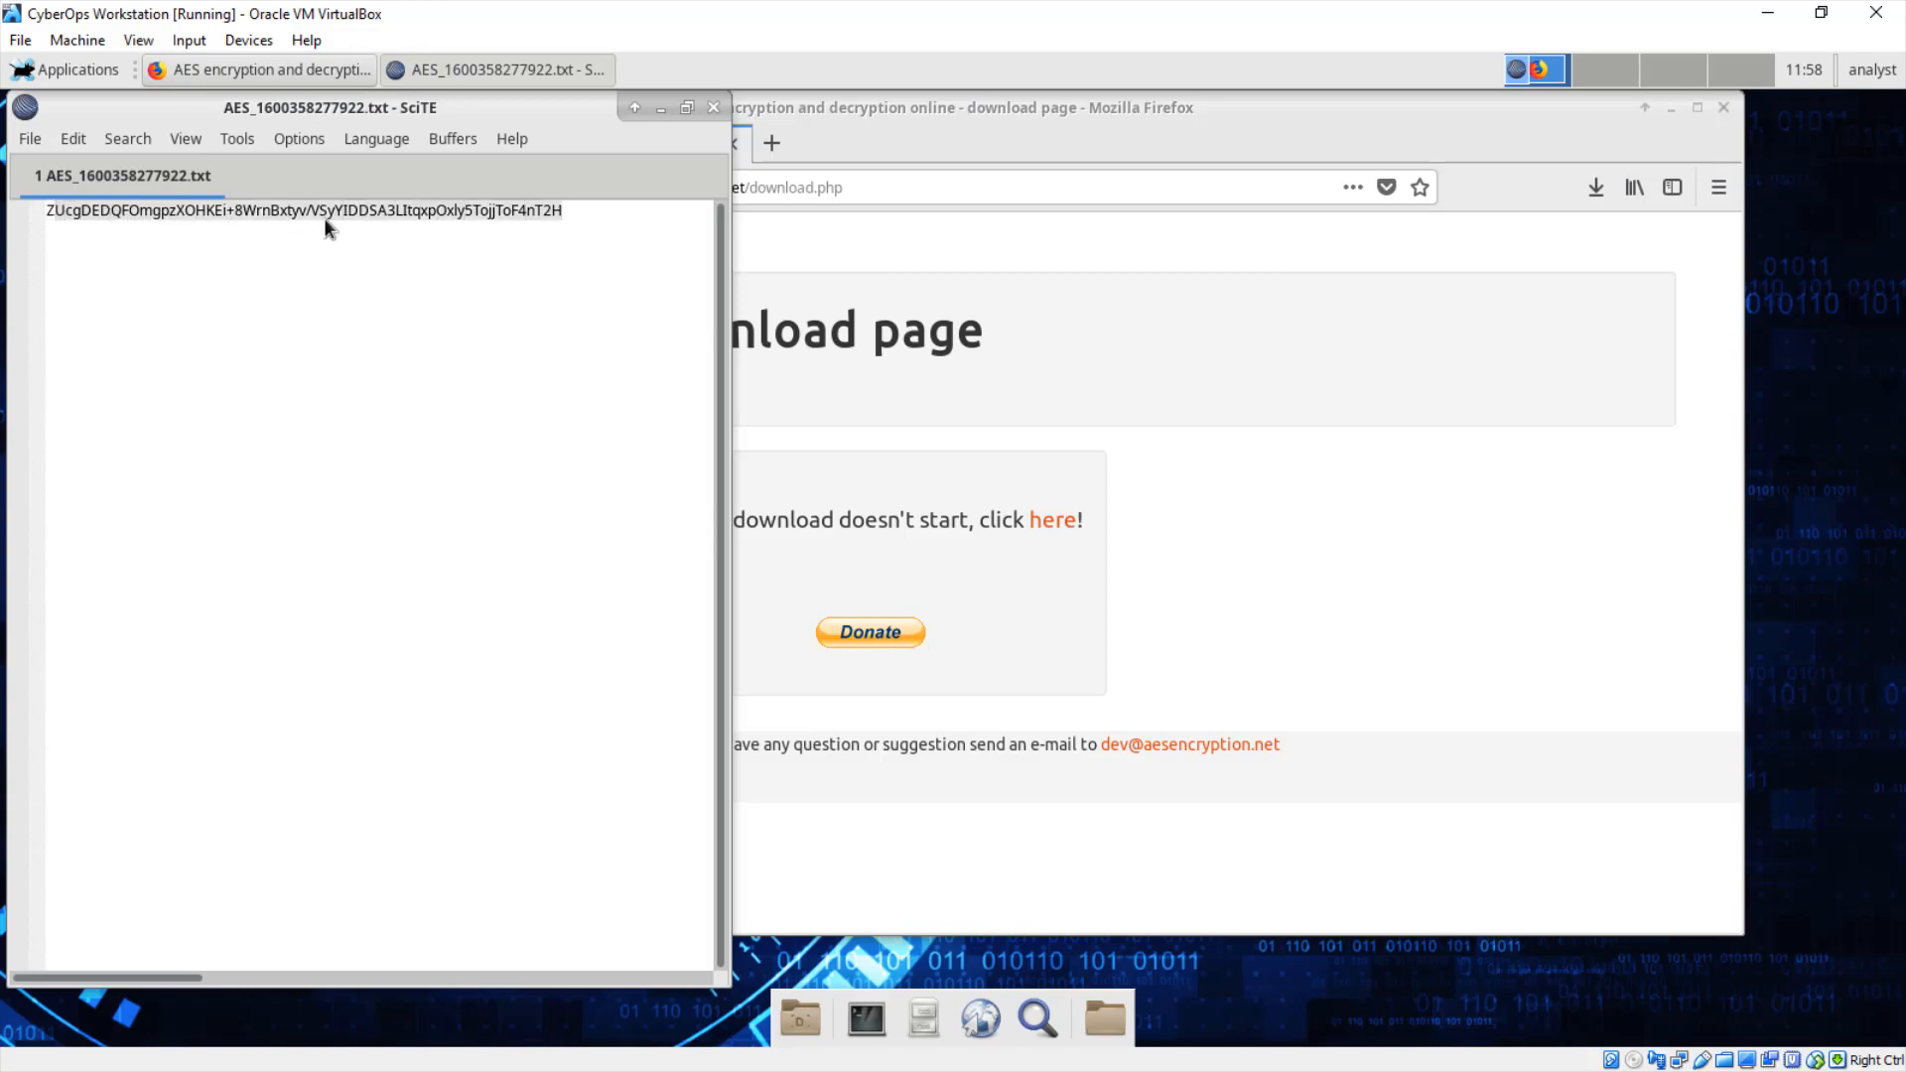
click(866, 136)
click(392, 145)
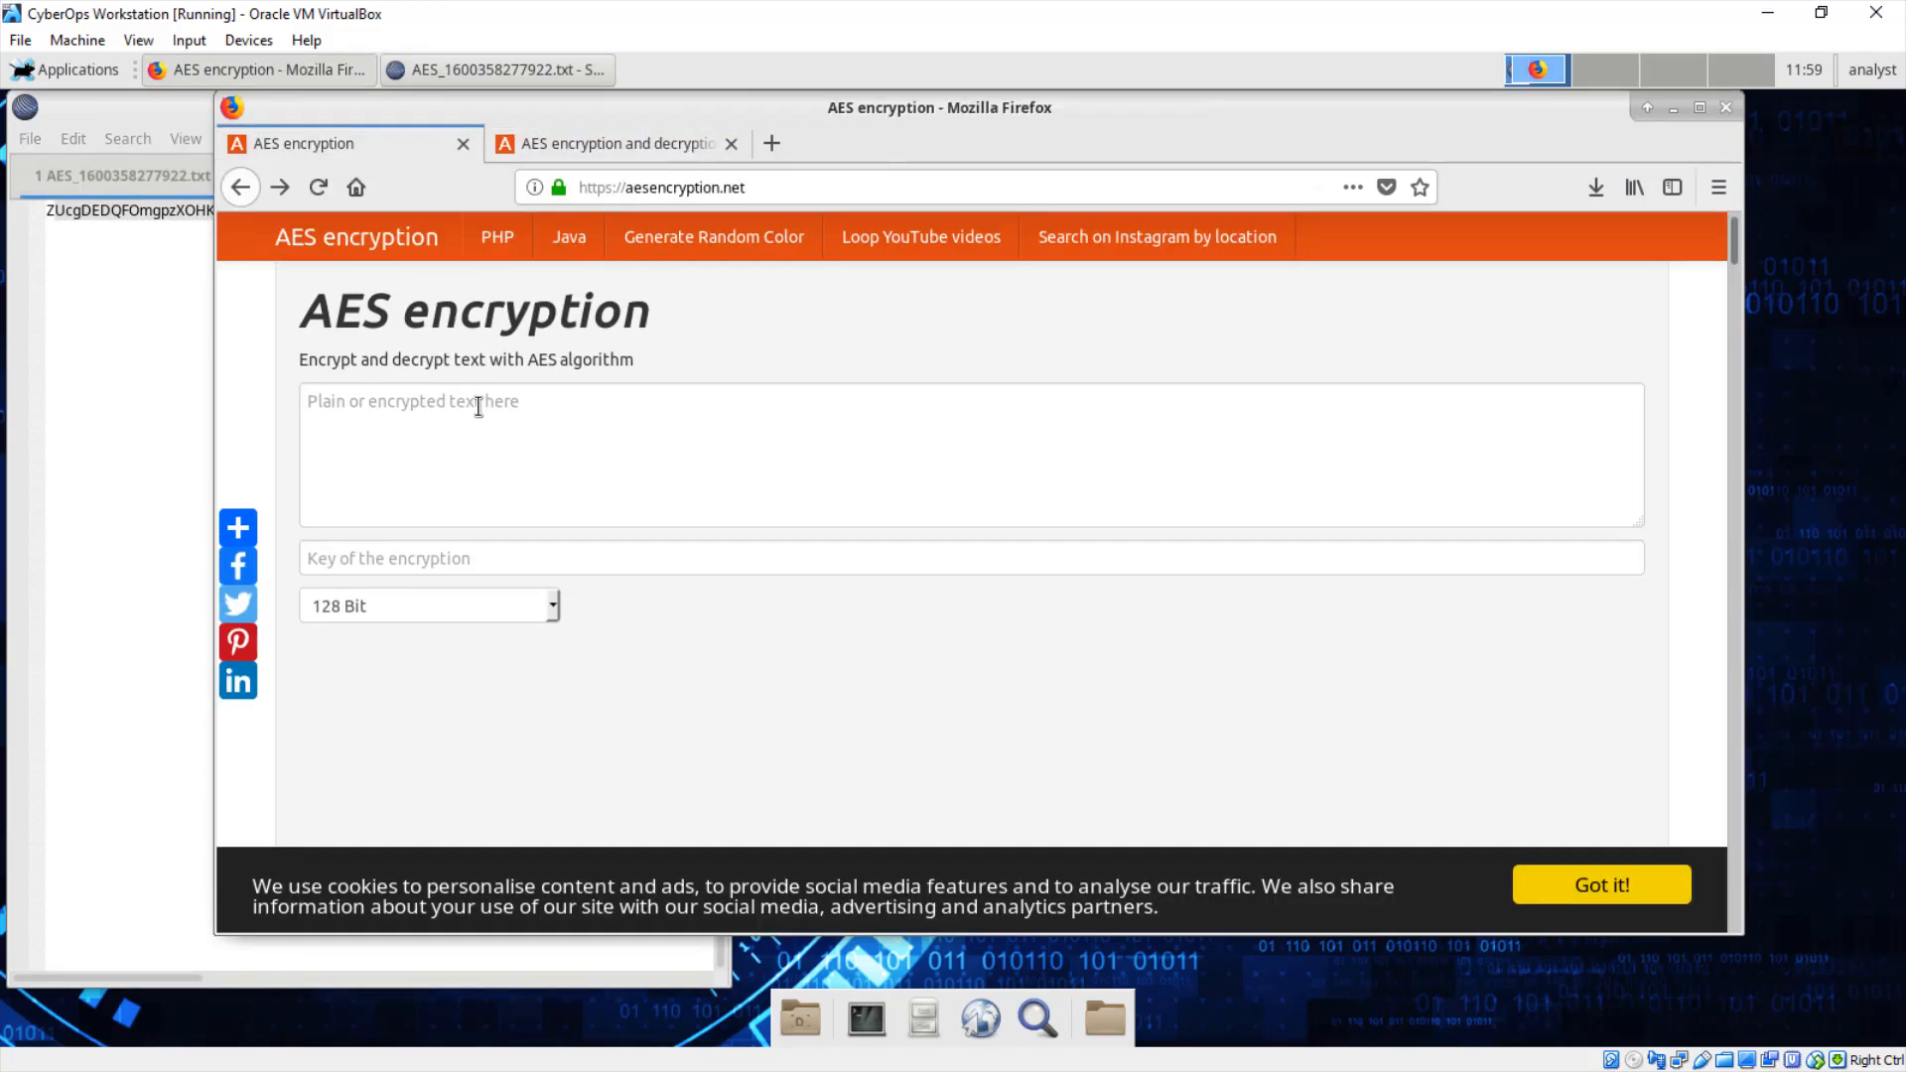
click(730, 143)
drag(693, 139, 755, 139)
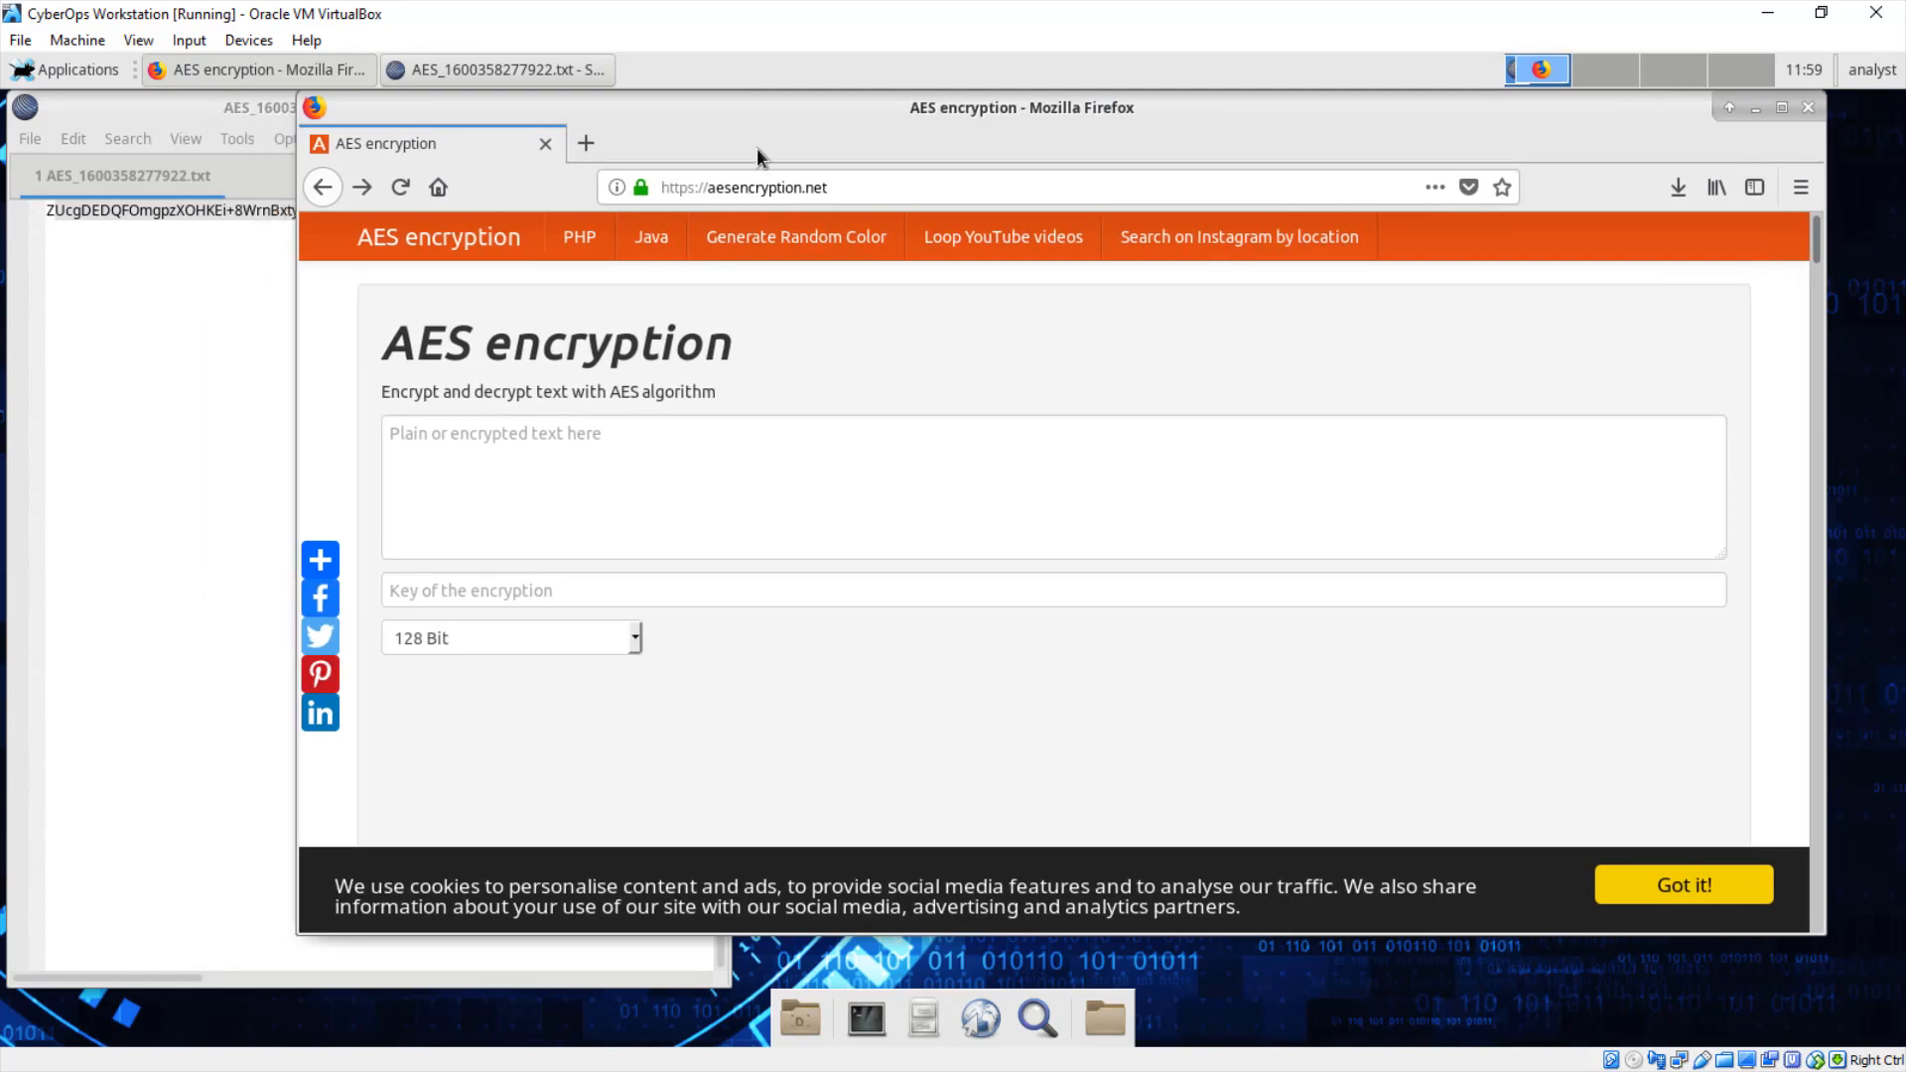
Step: Copy the base64 ciphertext line from AES_1600358277922.txt in SciTE
click(225, 391)
drag(593, 210, 482, 226)
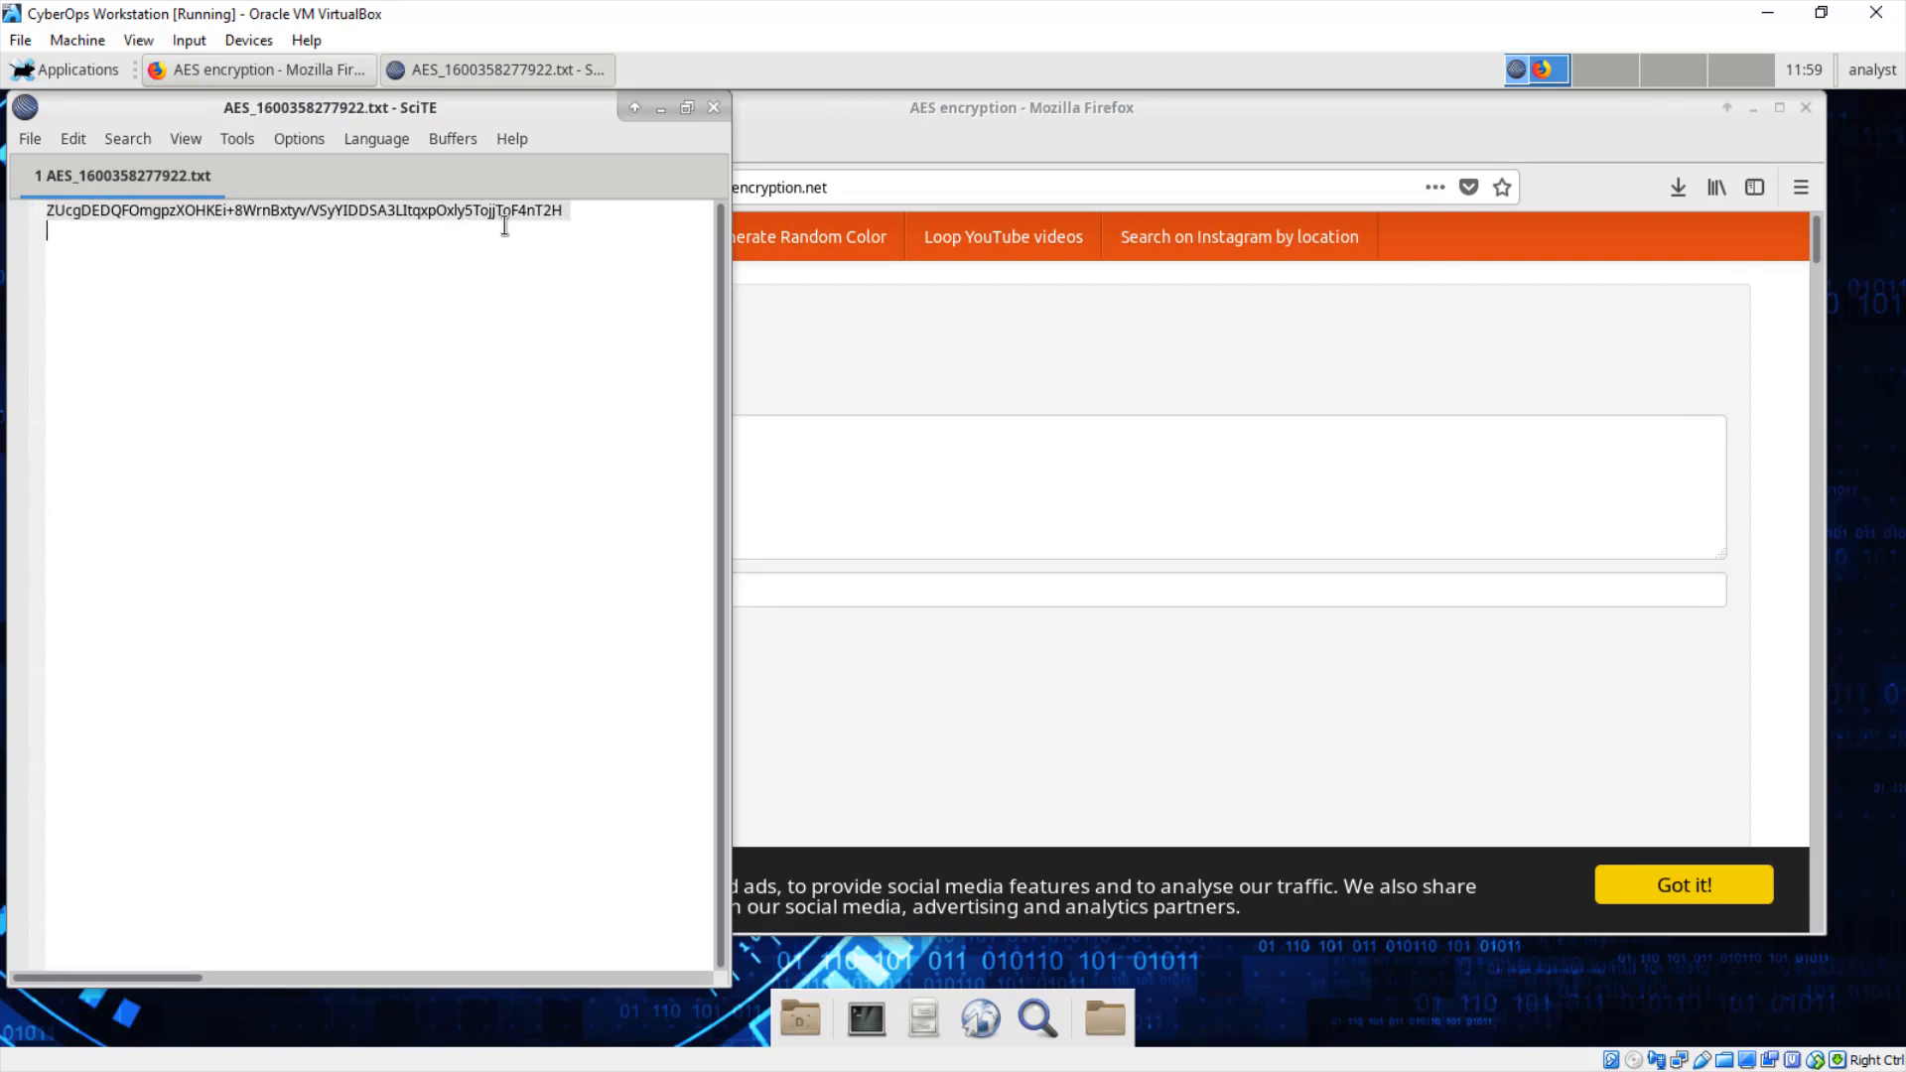
right_click(481, 206)
click(534, 316)
click(800, 494)
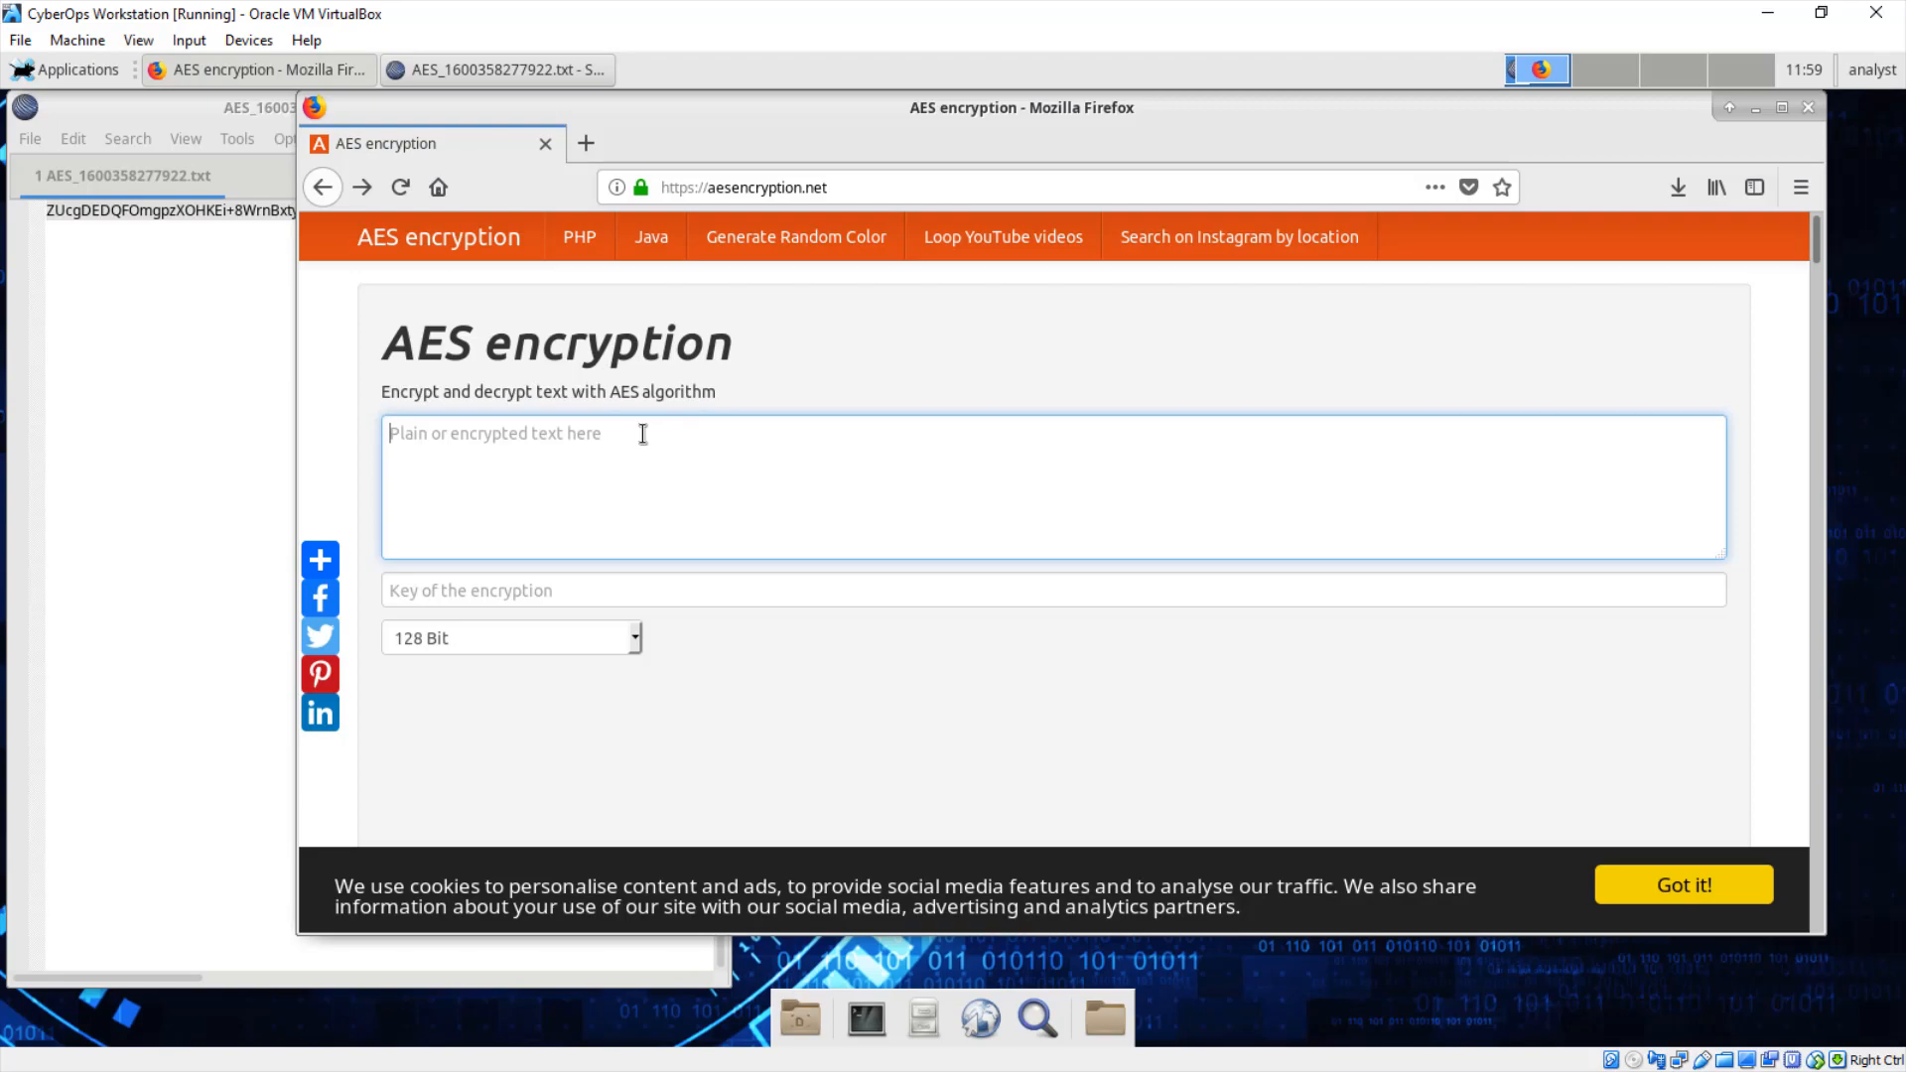
Step: Paste the ciphertext, enter the same encryption key, and submit it for decryption
key(ctrl+v)
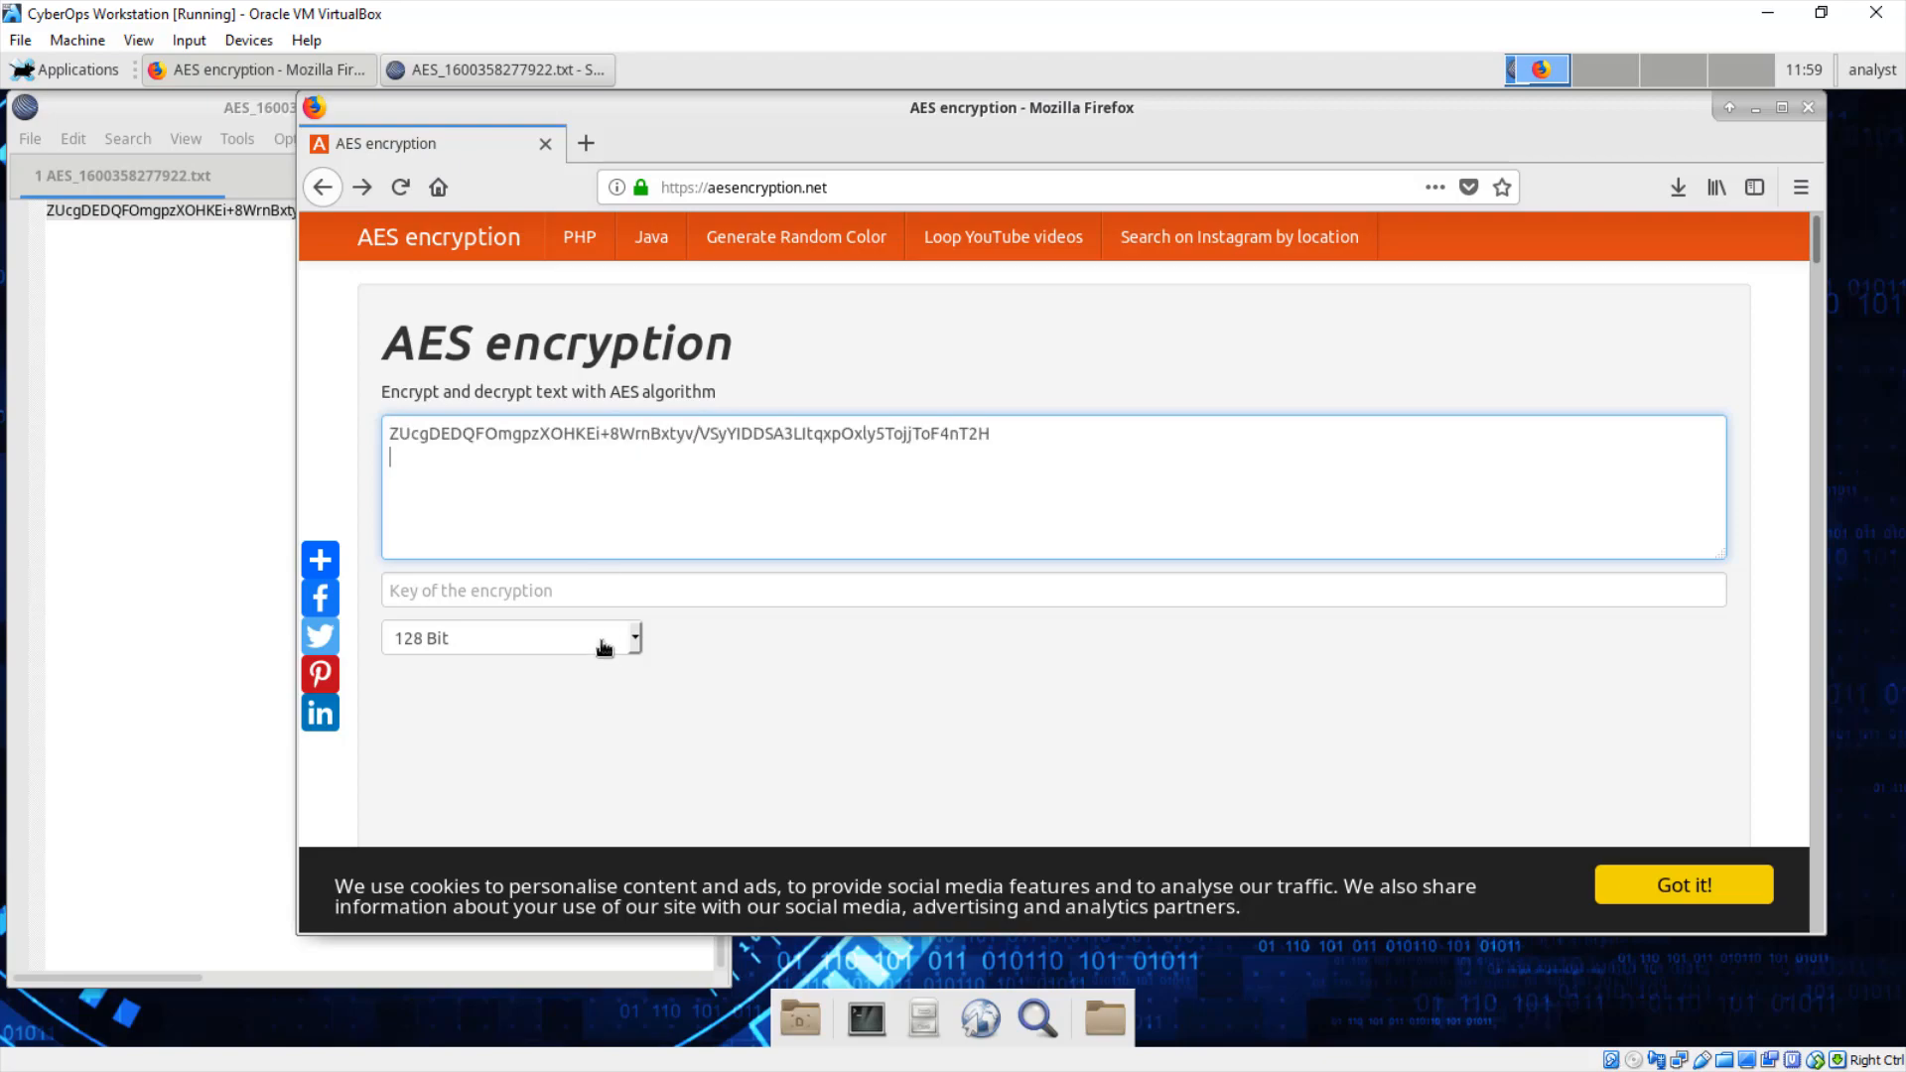
click(591, 592)
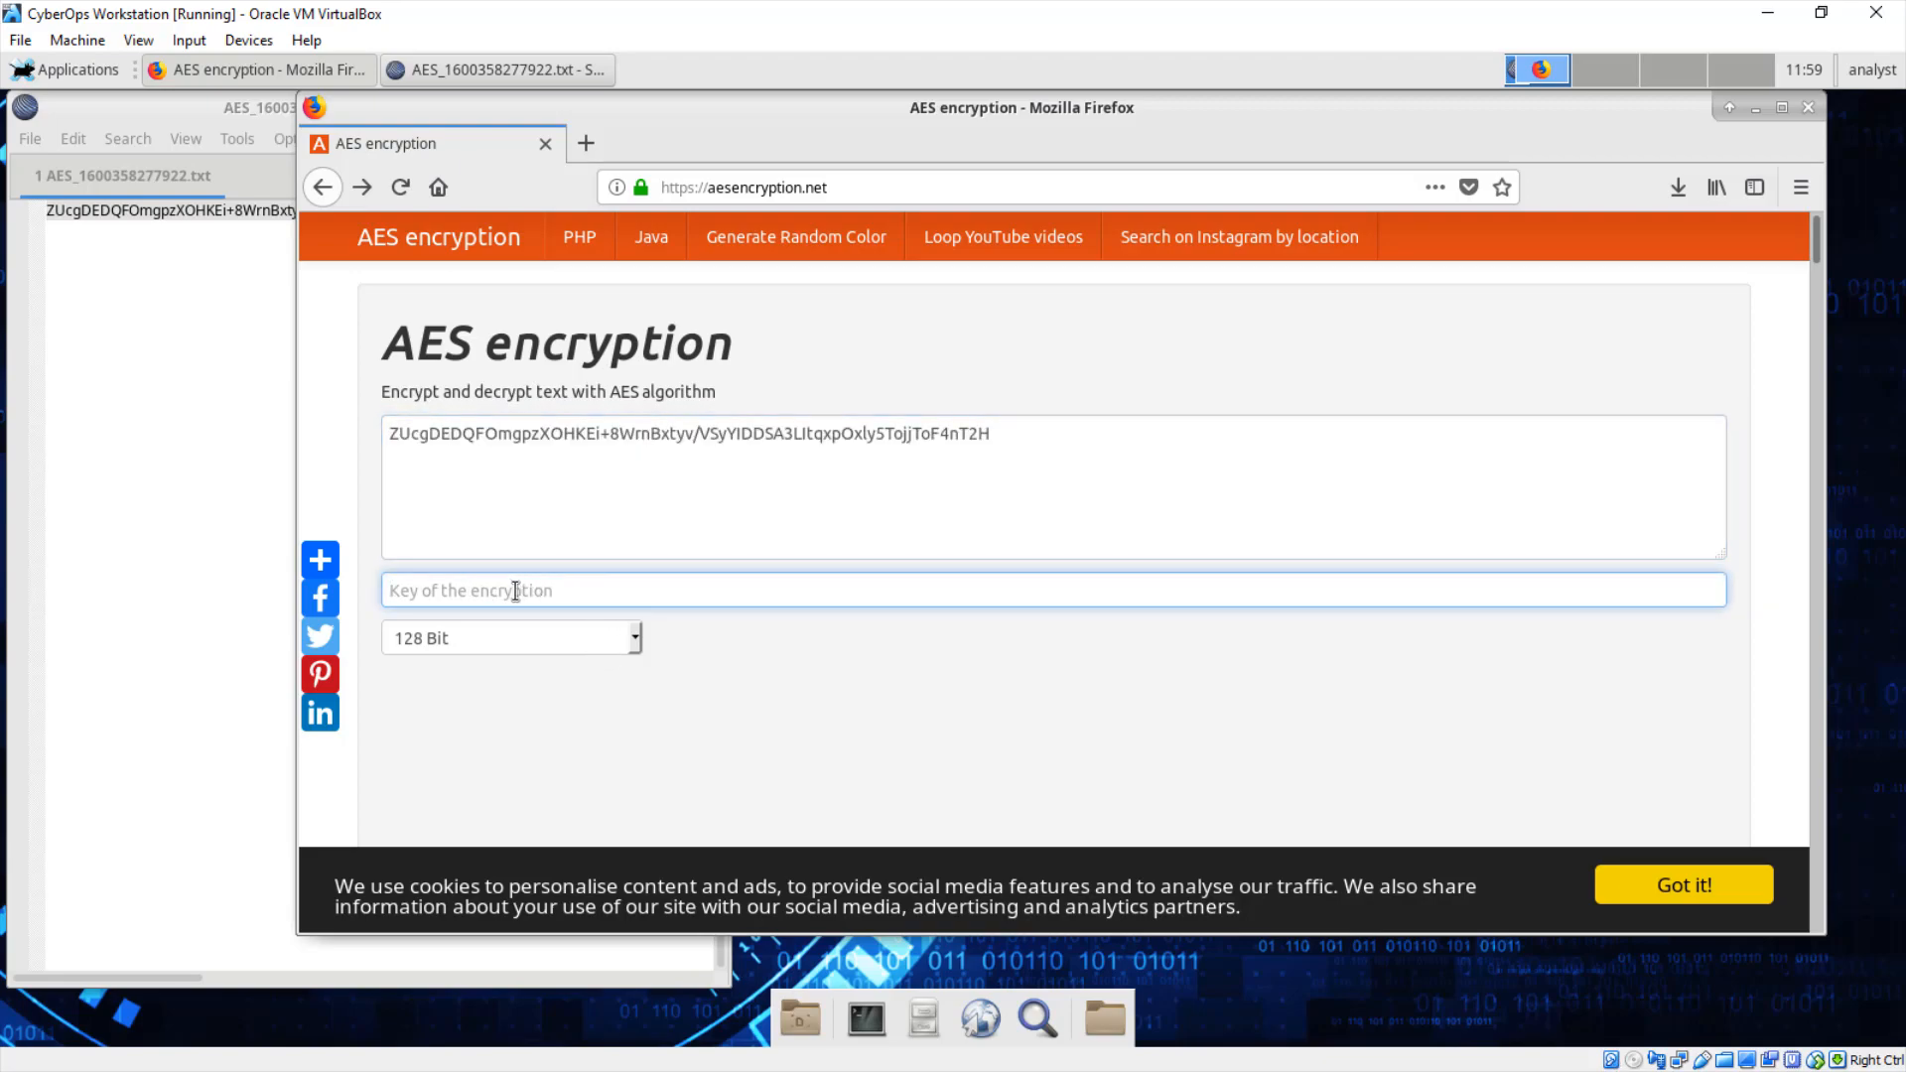
text(cyberops)
scroll(1164, 748, down, 5)
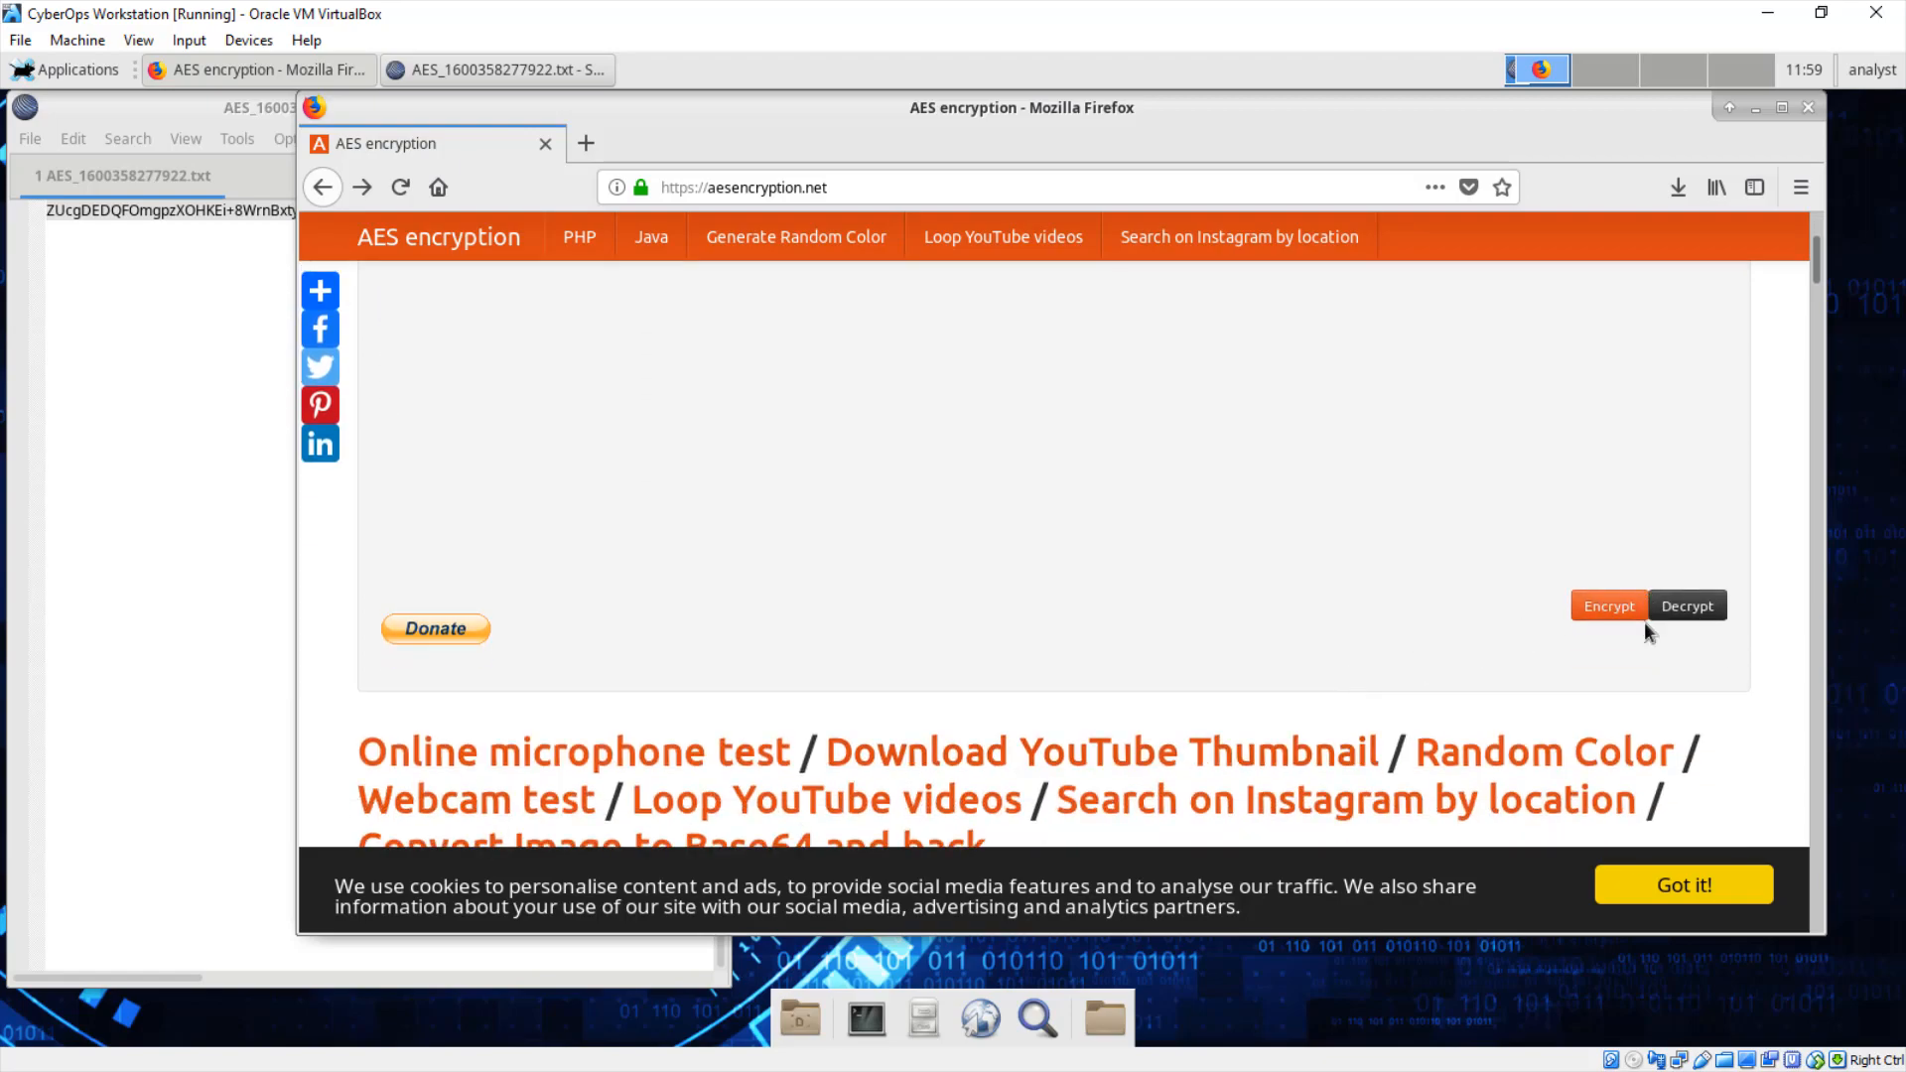
click(1697, 614)
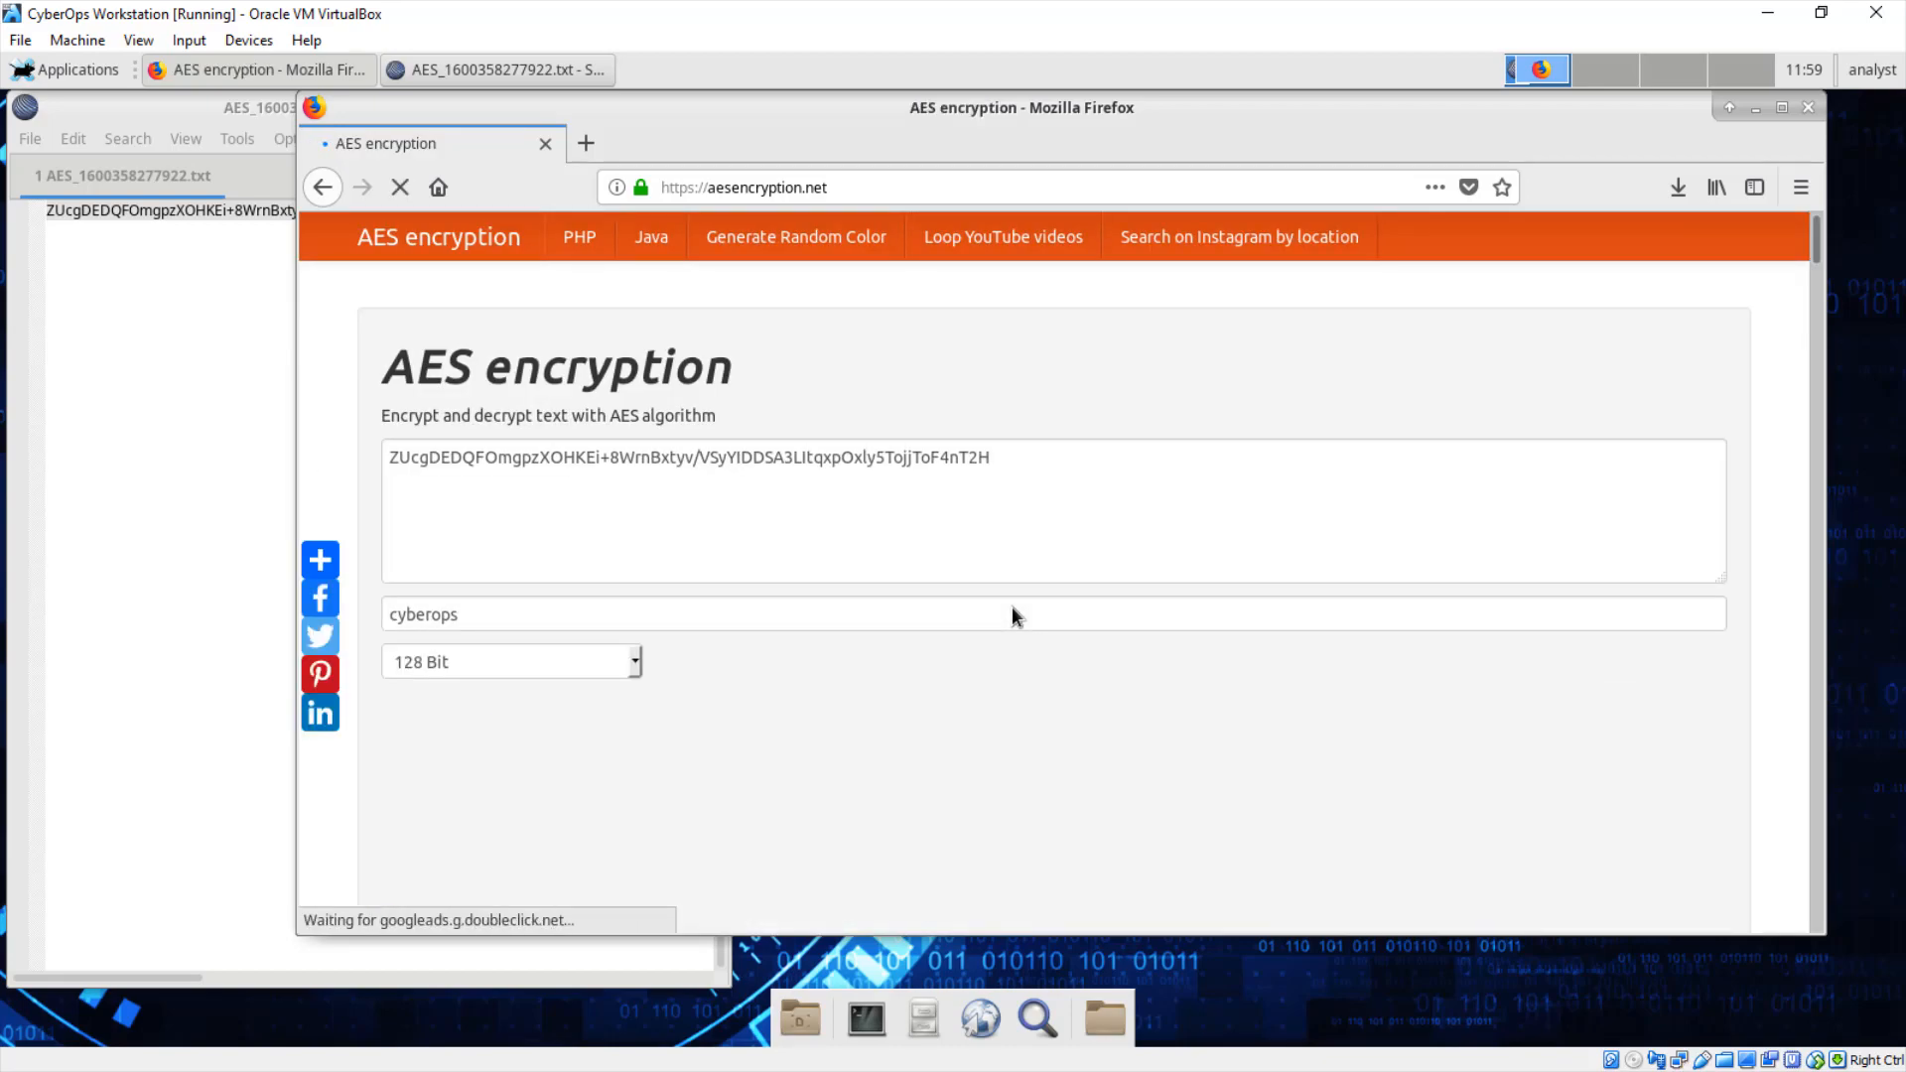
Step: Download the decrypted message as AES_16003583751346.txt and open it from the downloads list
scroll(1011, 615, down, 5)
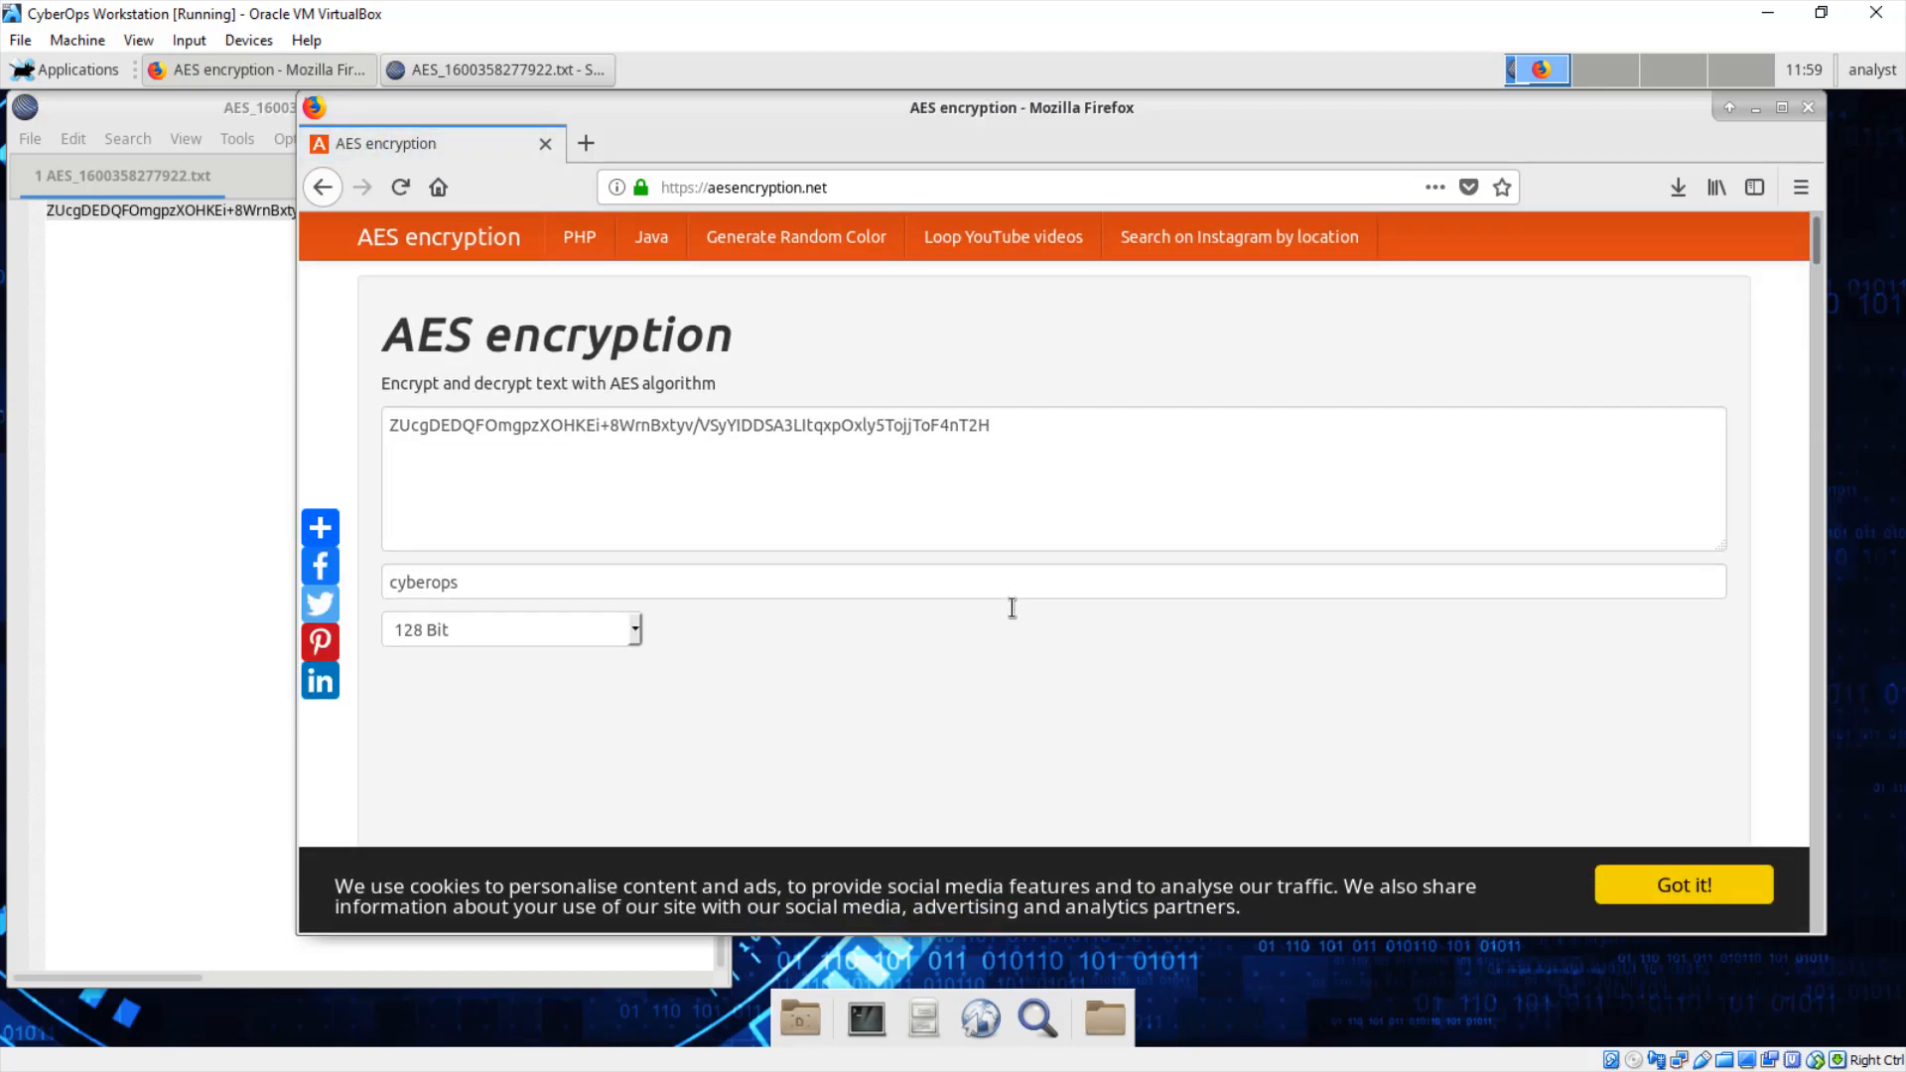
scroll(1013, 608, down, 3)
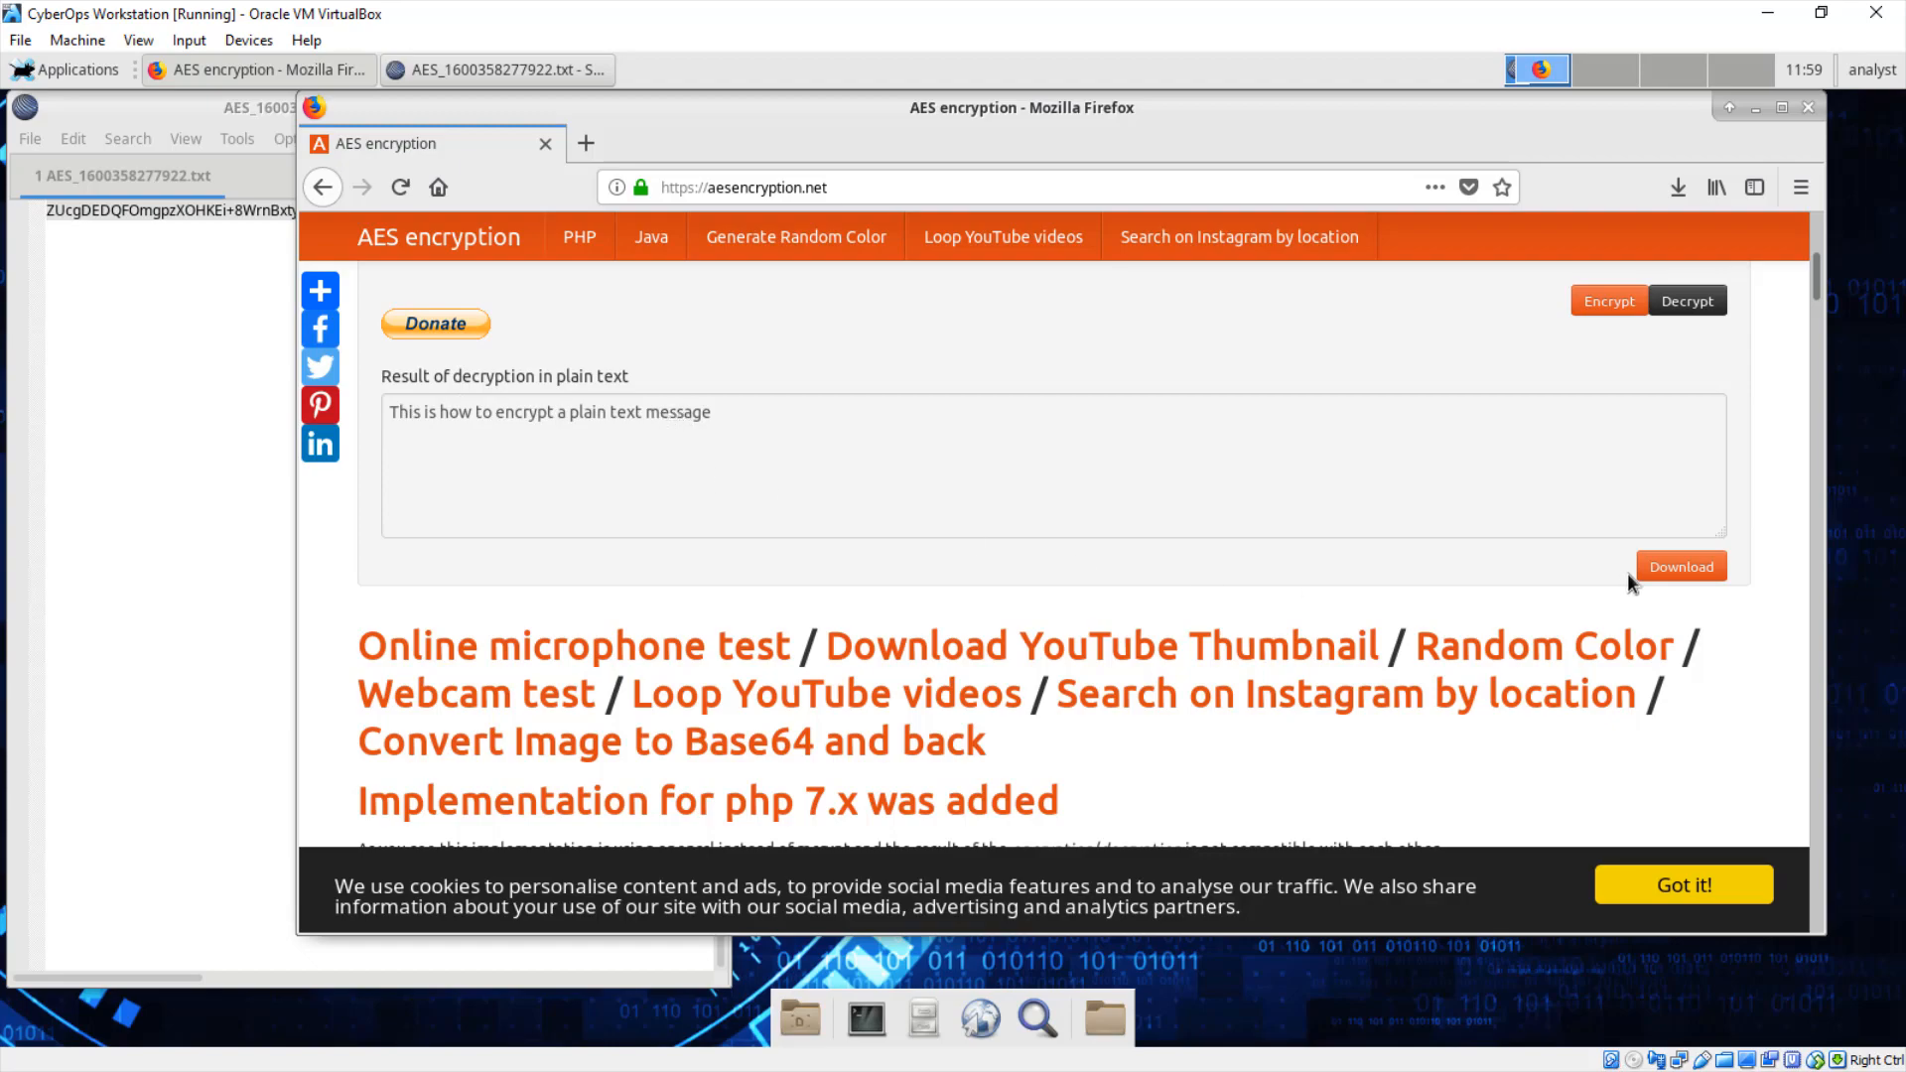
click(1682, 565)
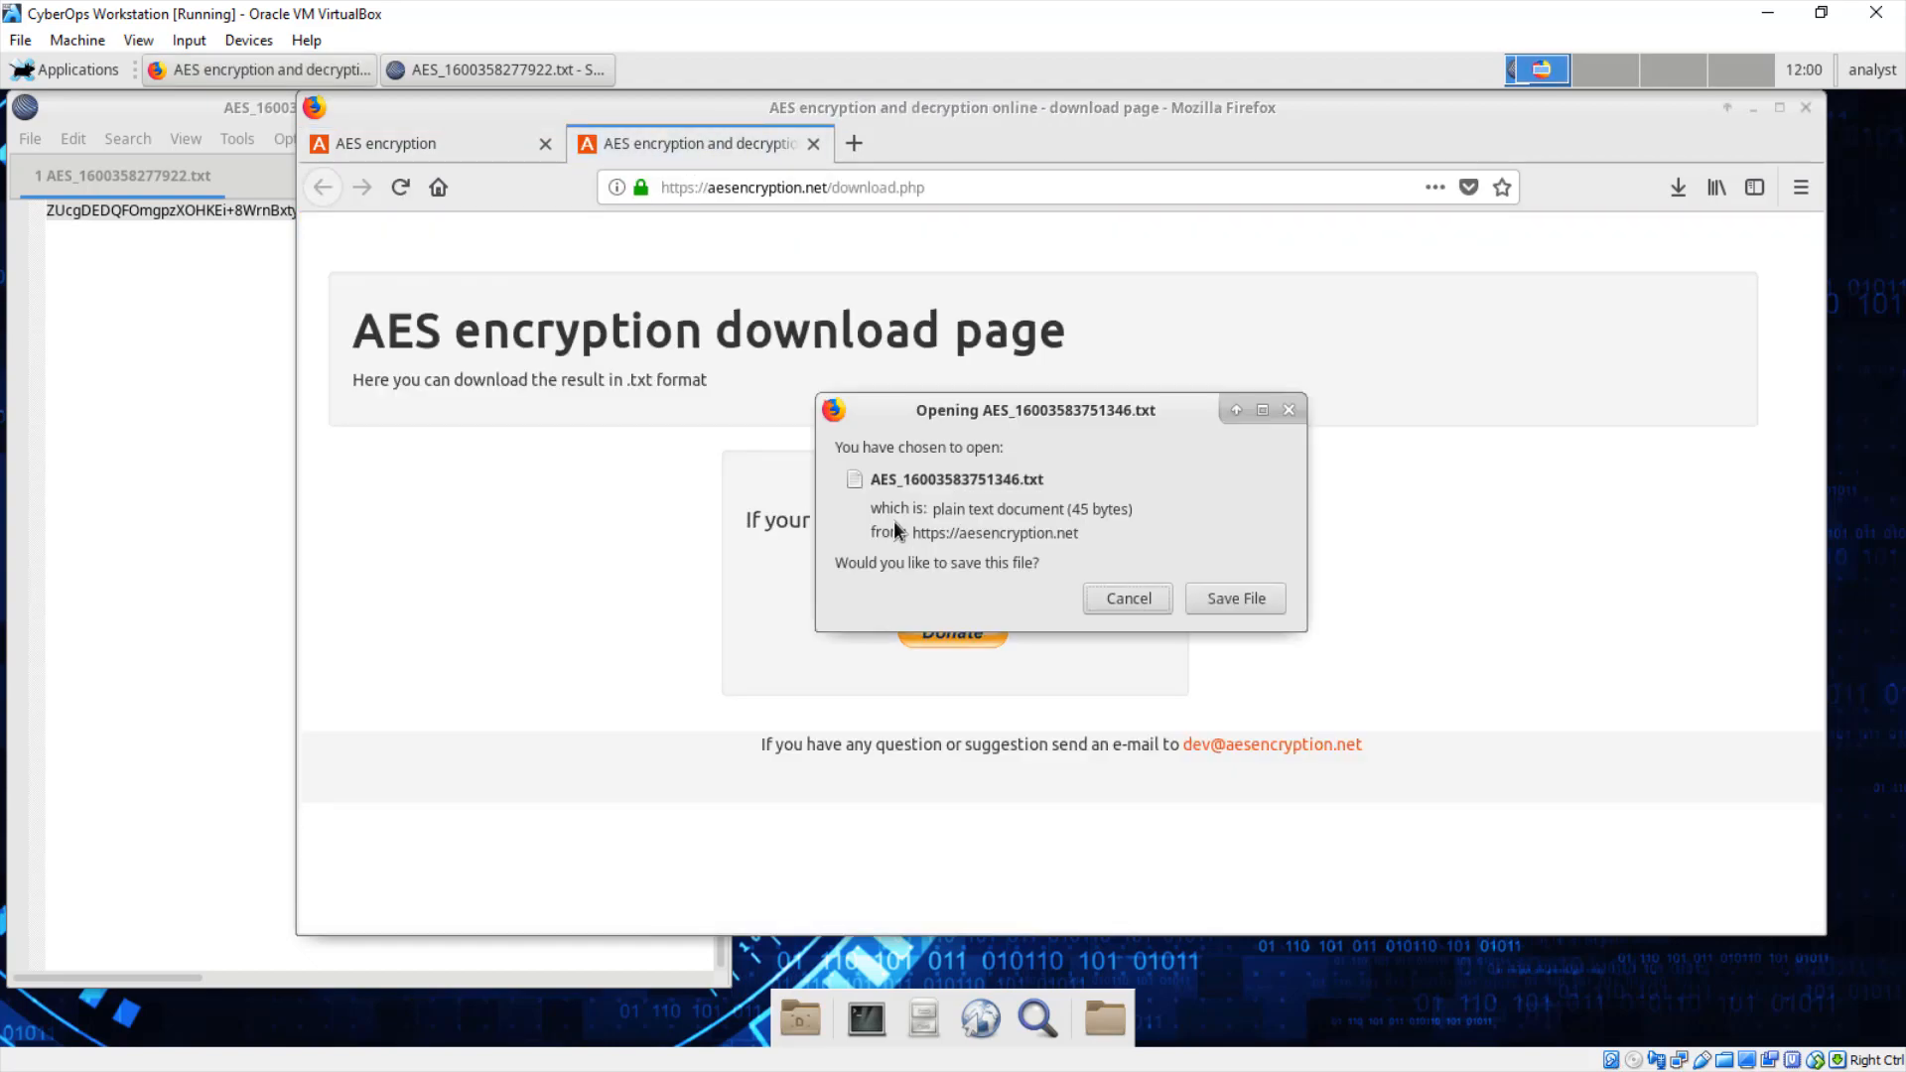
click(1236, 598)
click(1672, 192)
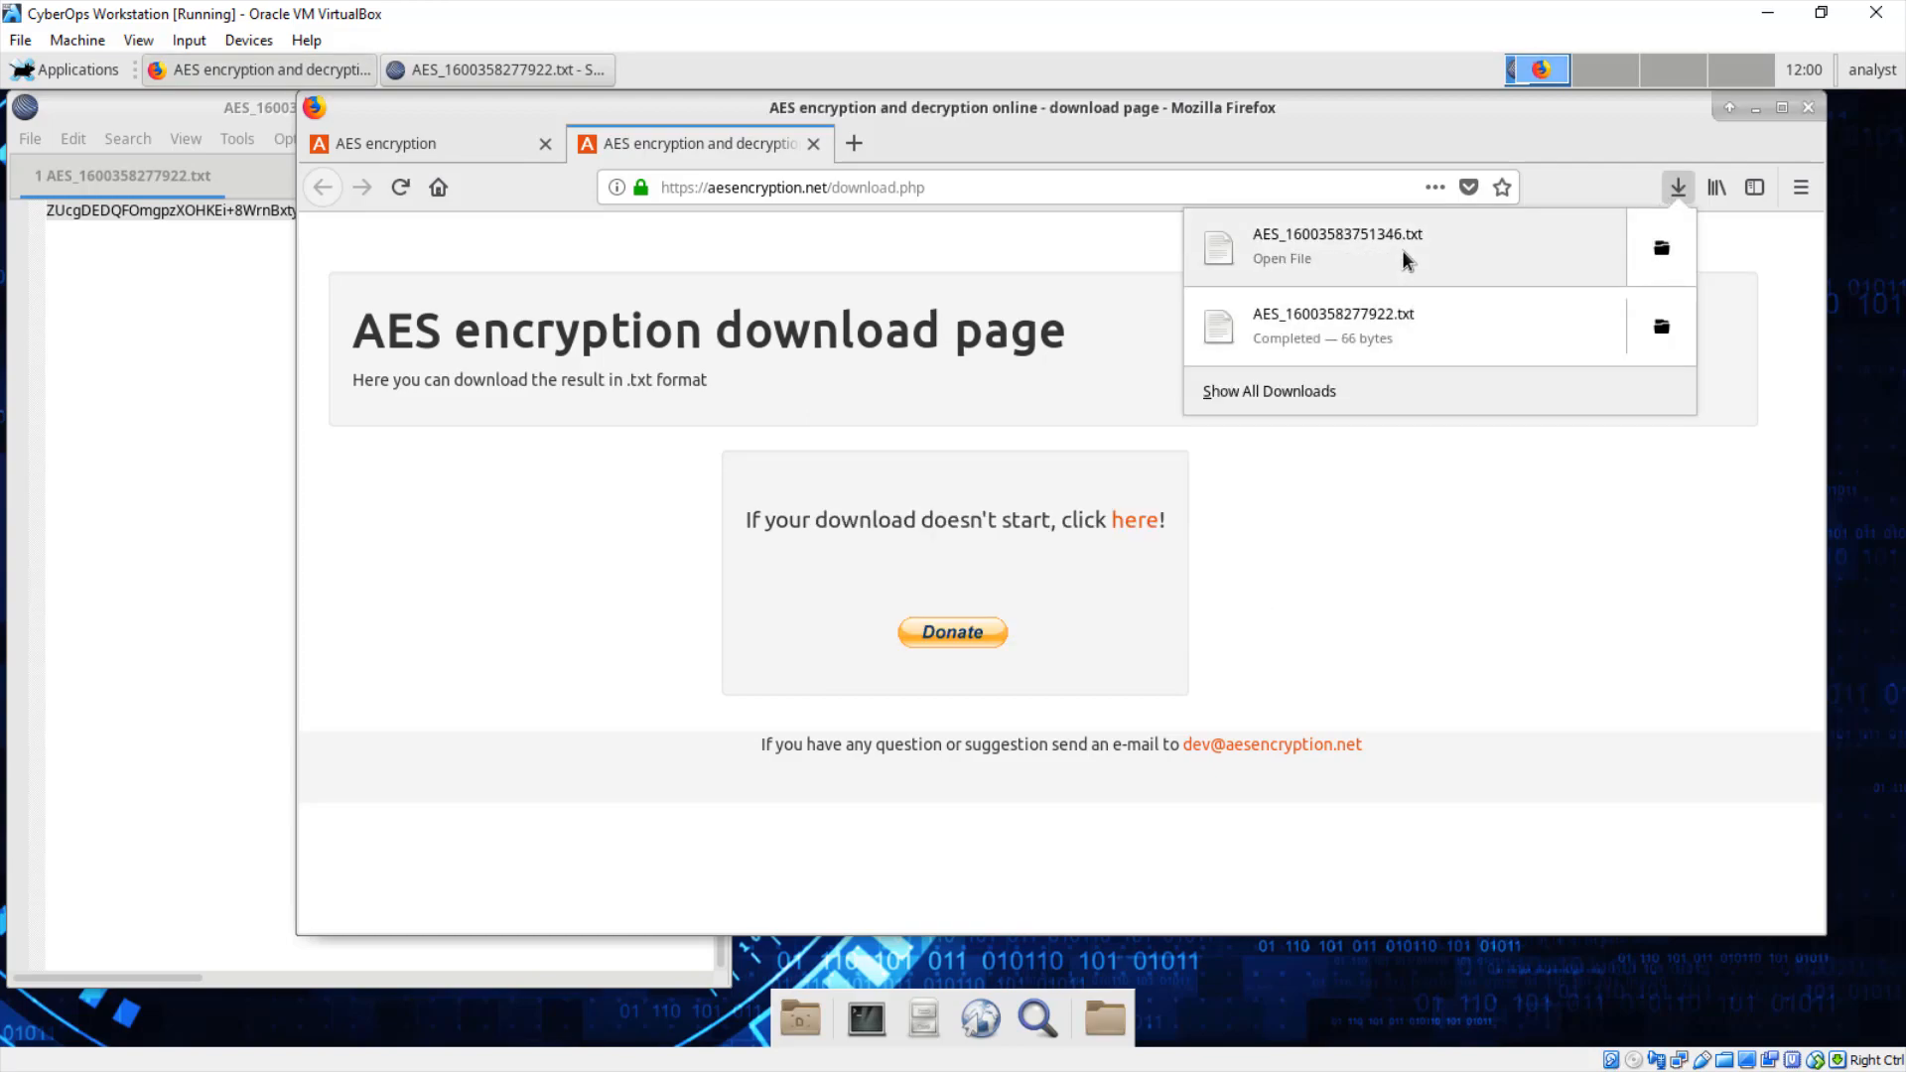
click(1467, 253)
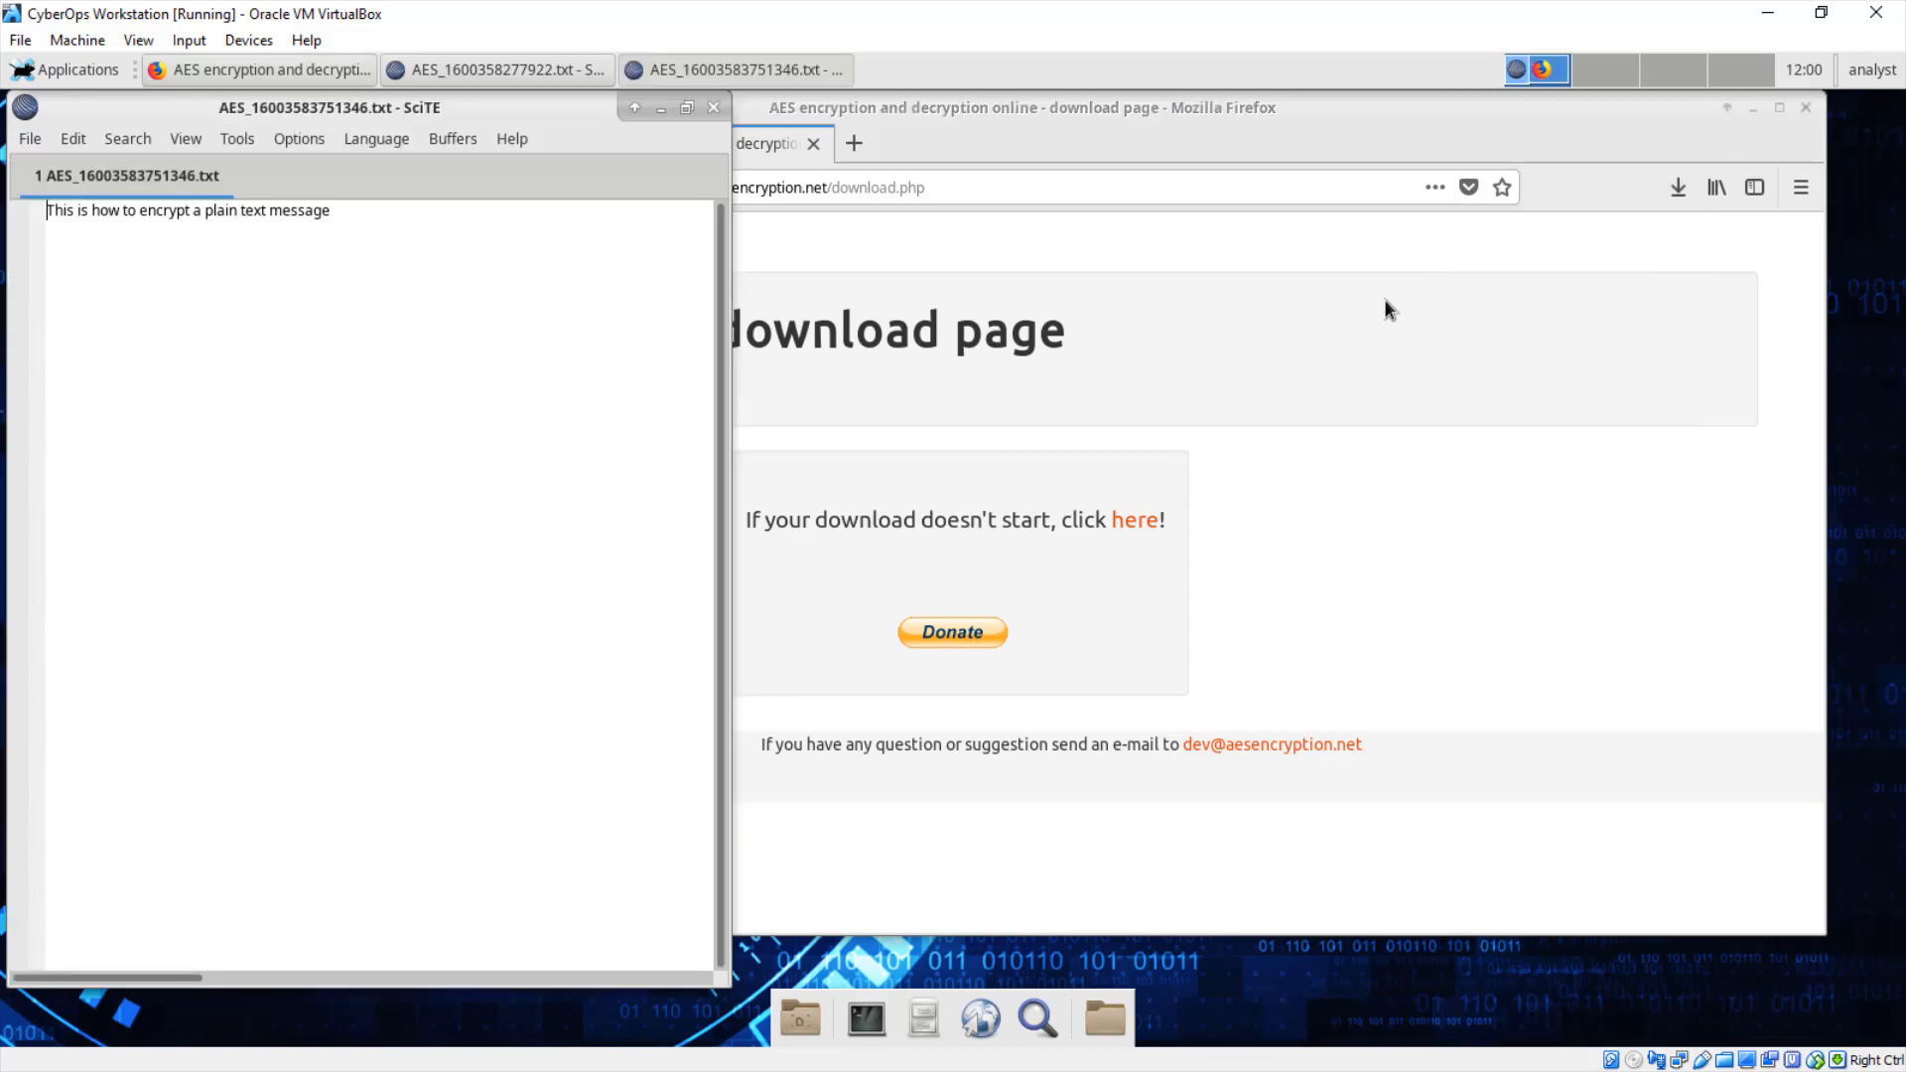
Step: Place the ciphertext file's window on the left and the decrypted file's window on the right
drag(466, 111, 1212, 129)
click(226, 254)
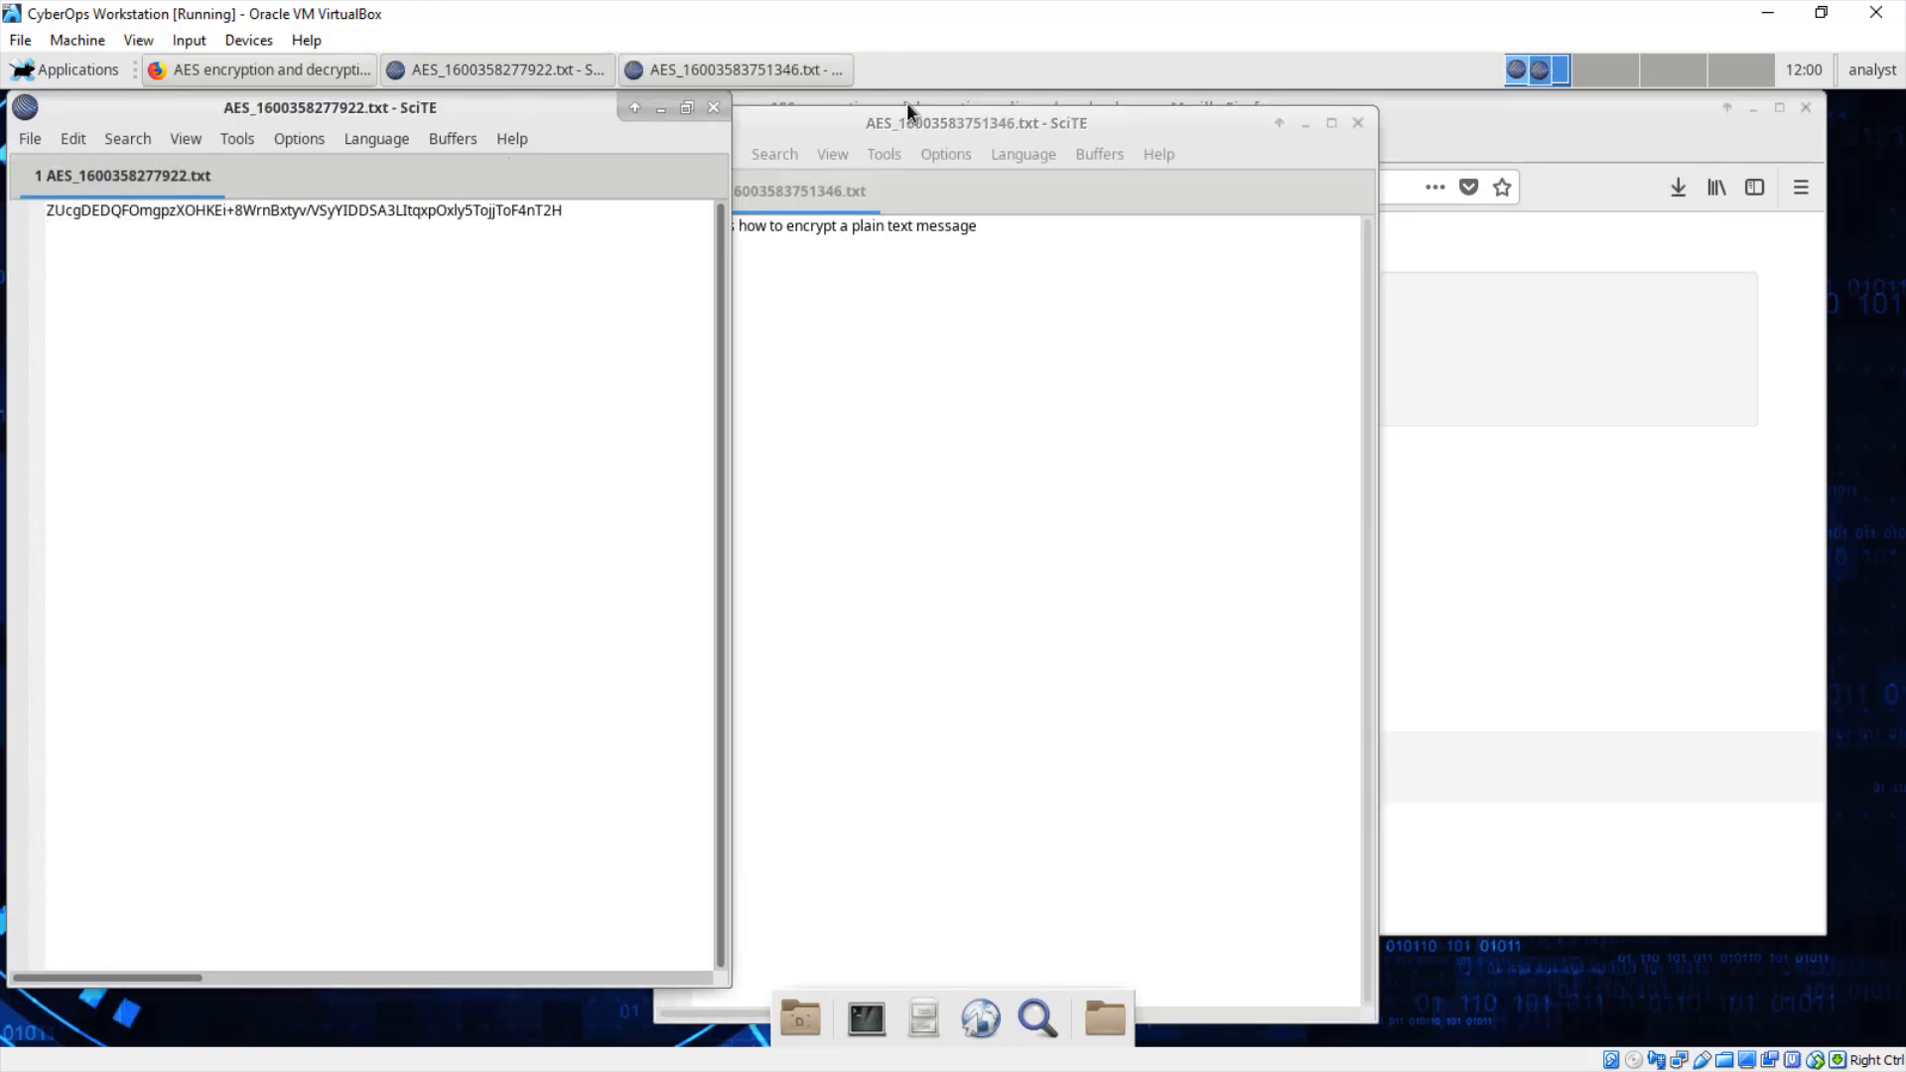
drag(862, 129, 1093, 114)
drag(562, 113, 657, 127)
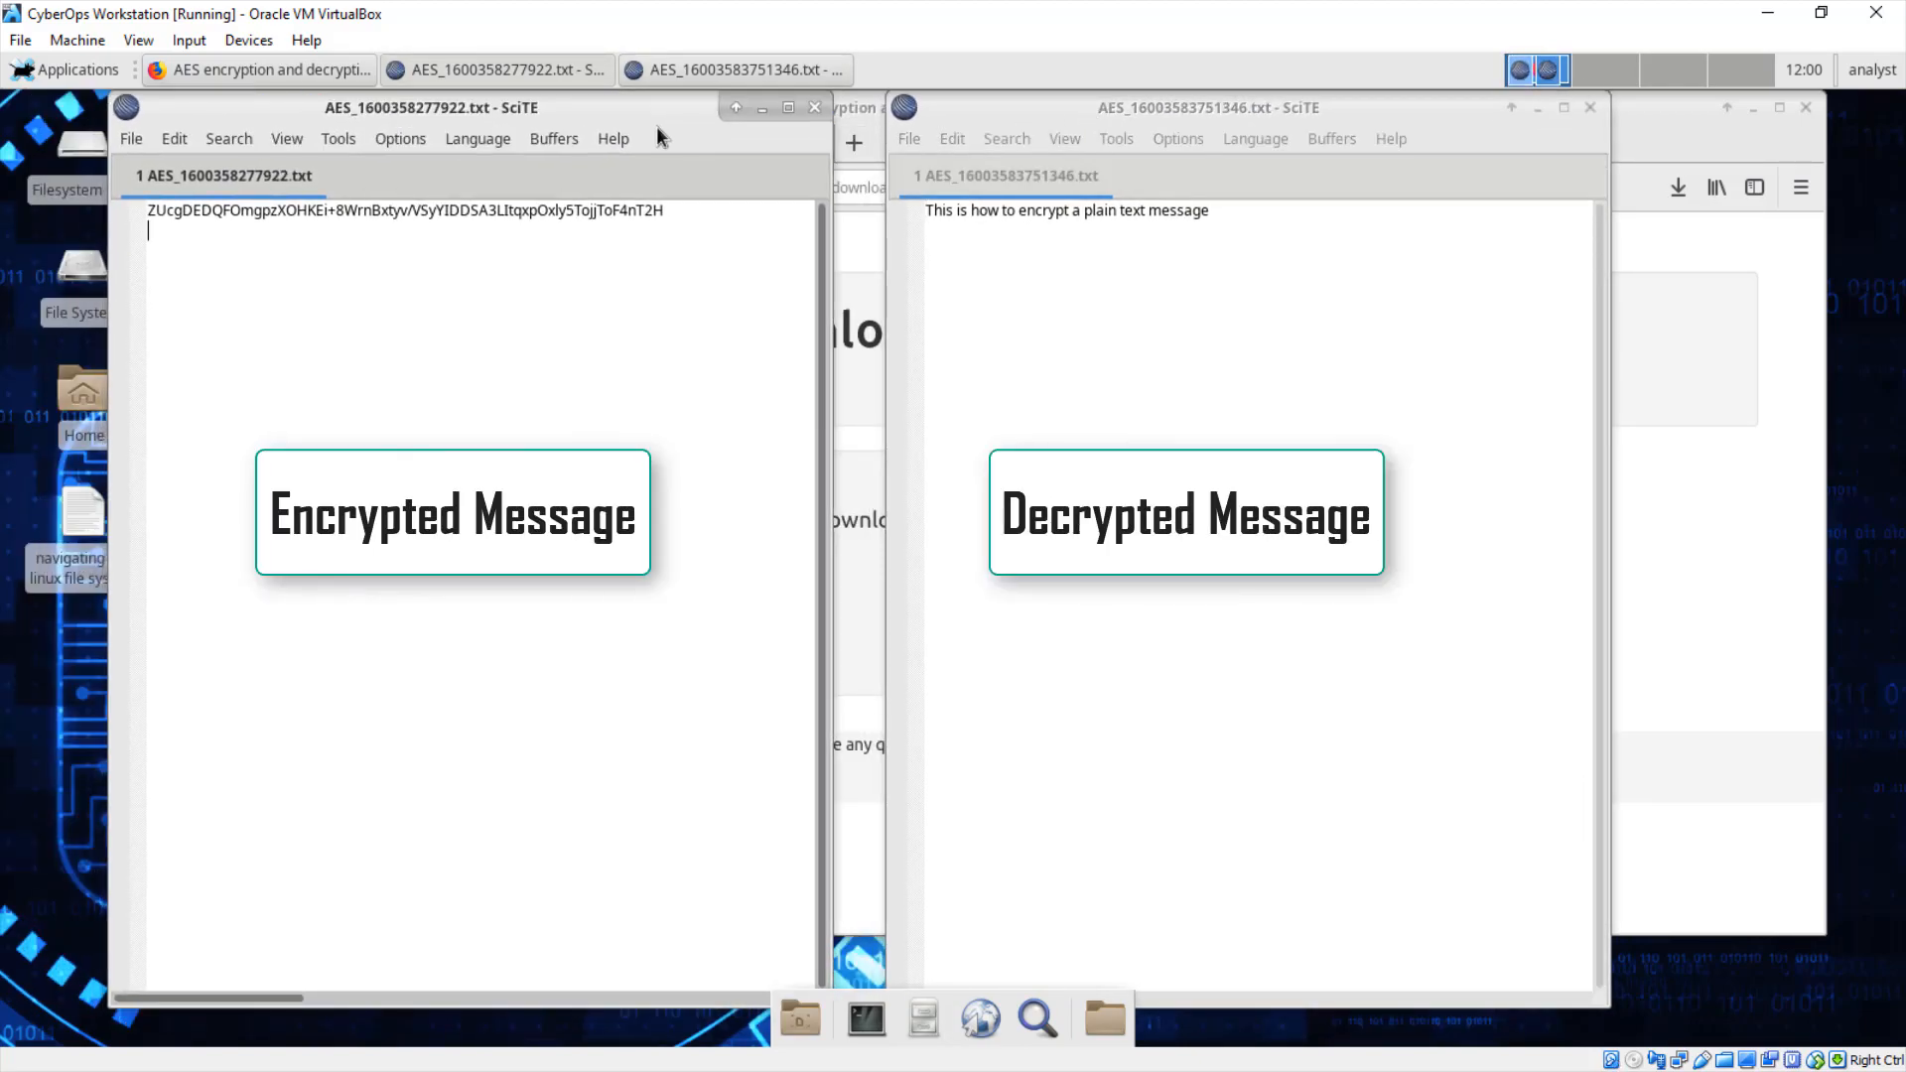
Step: Point out the decrypted message line and part of the ciphertext for comparison
click(1225, 214)
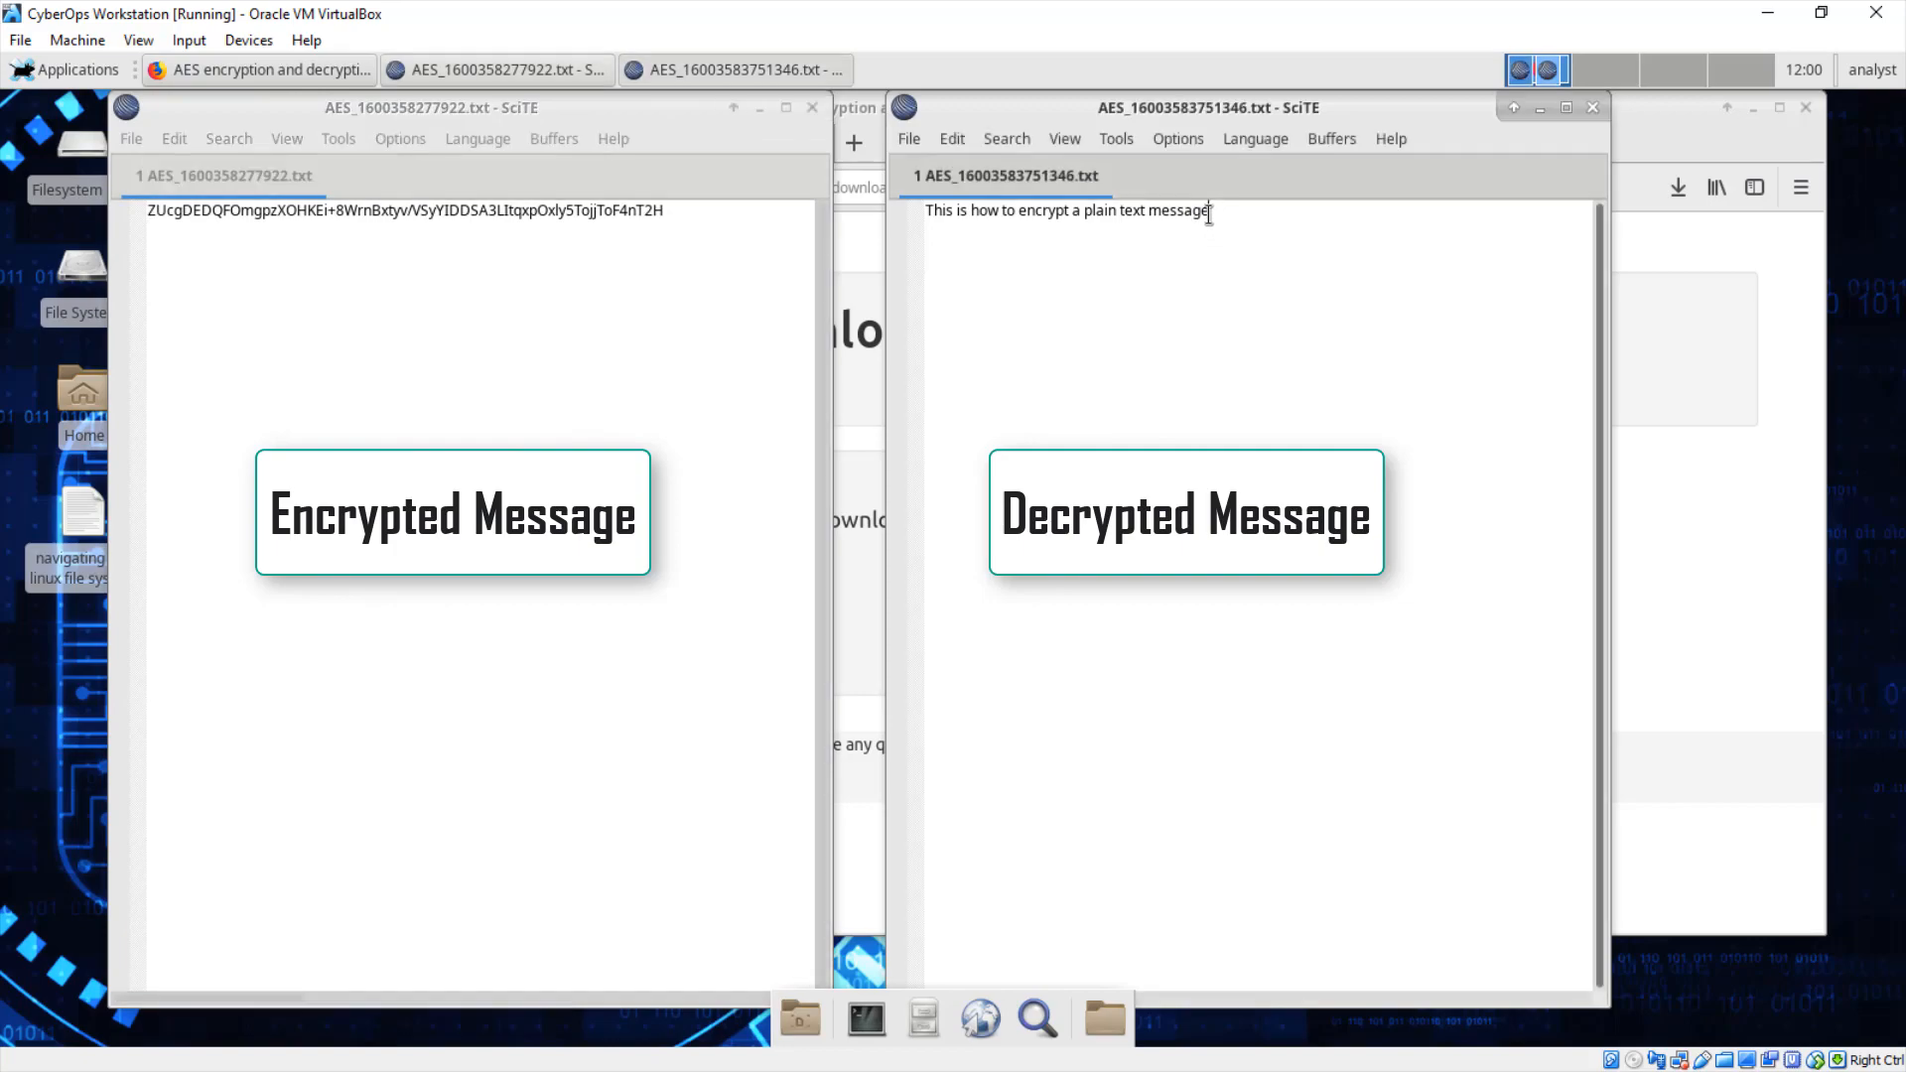
drag(693, 208, 449, 209)
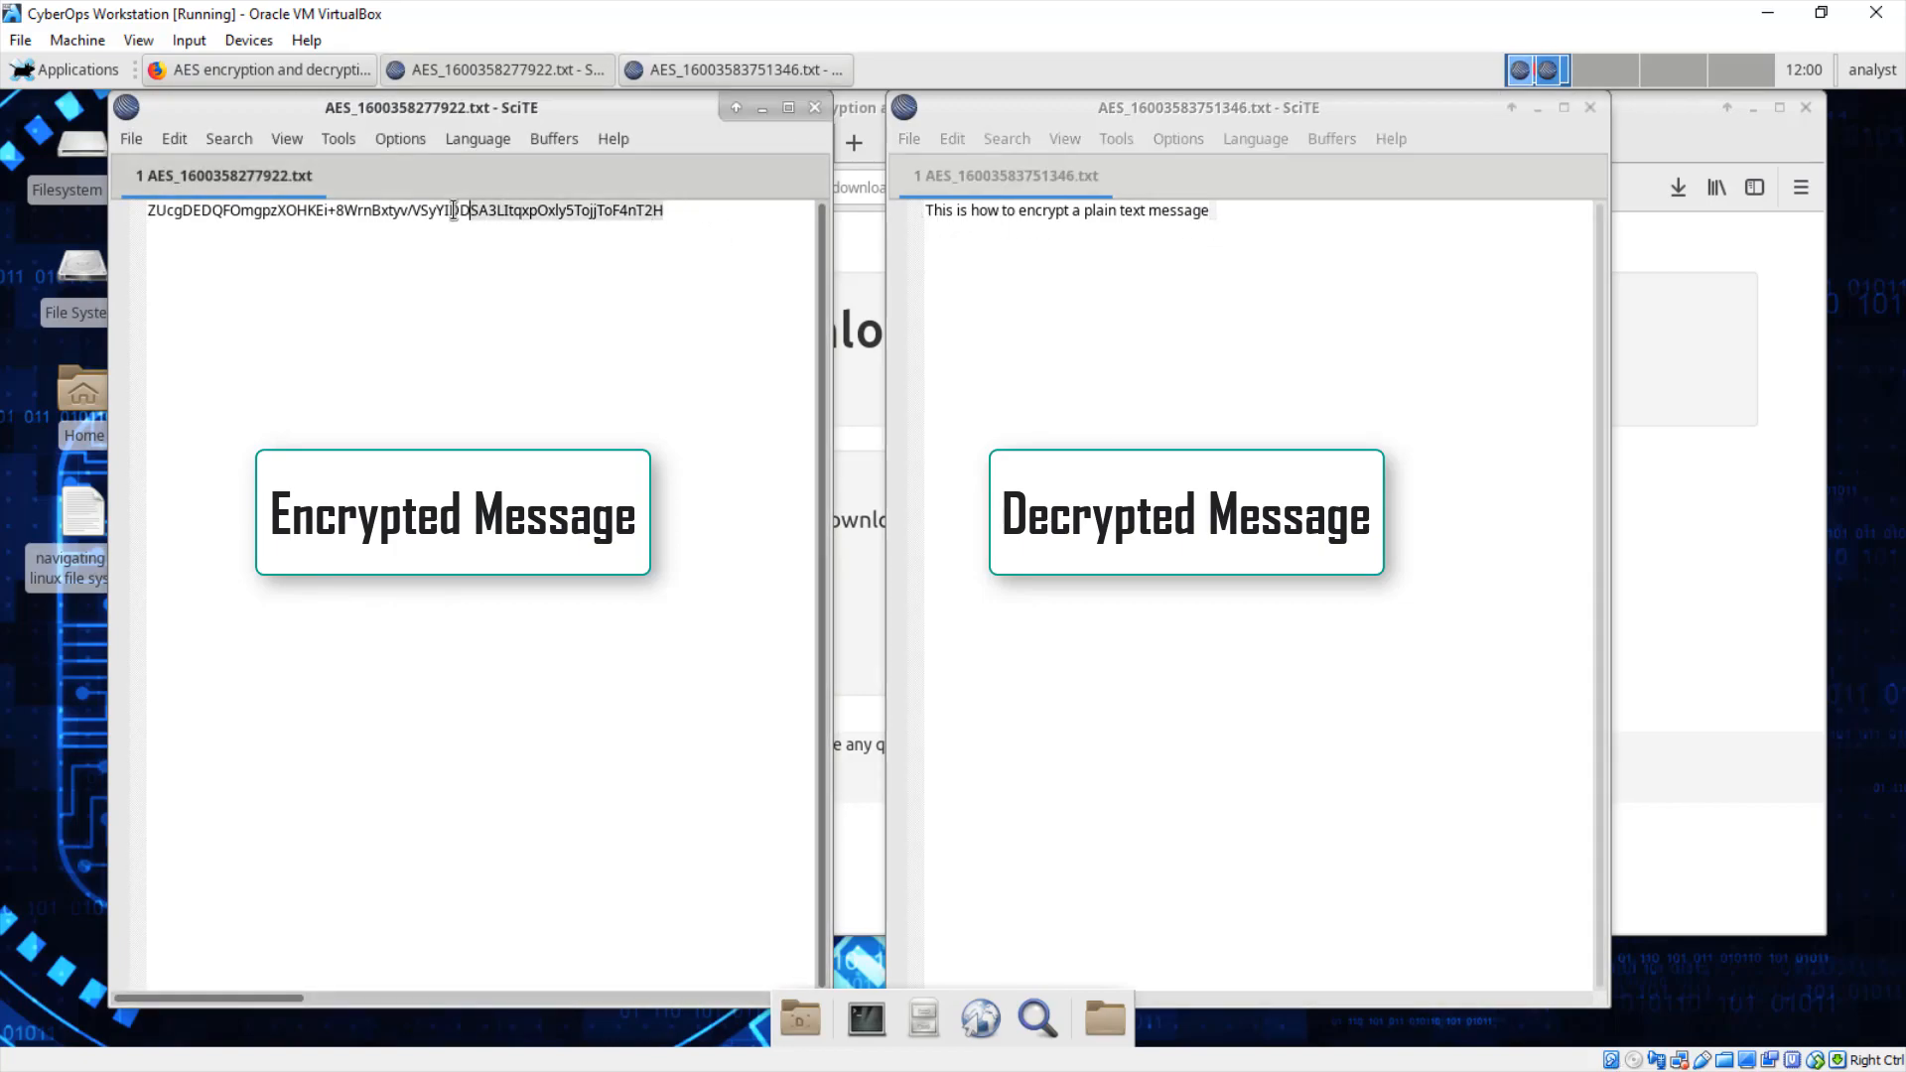
click(478, 291)
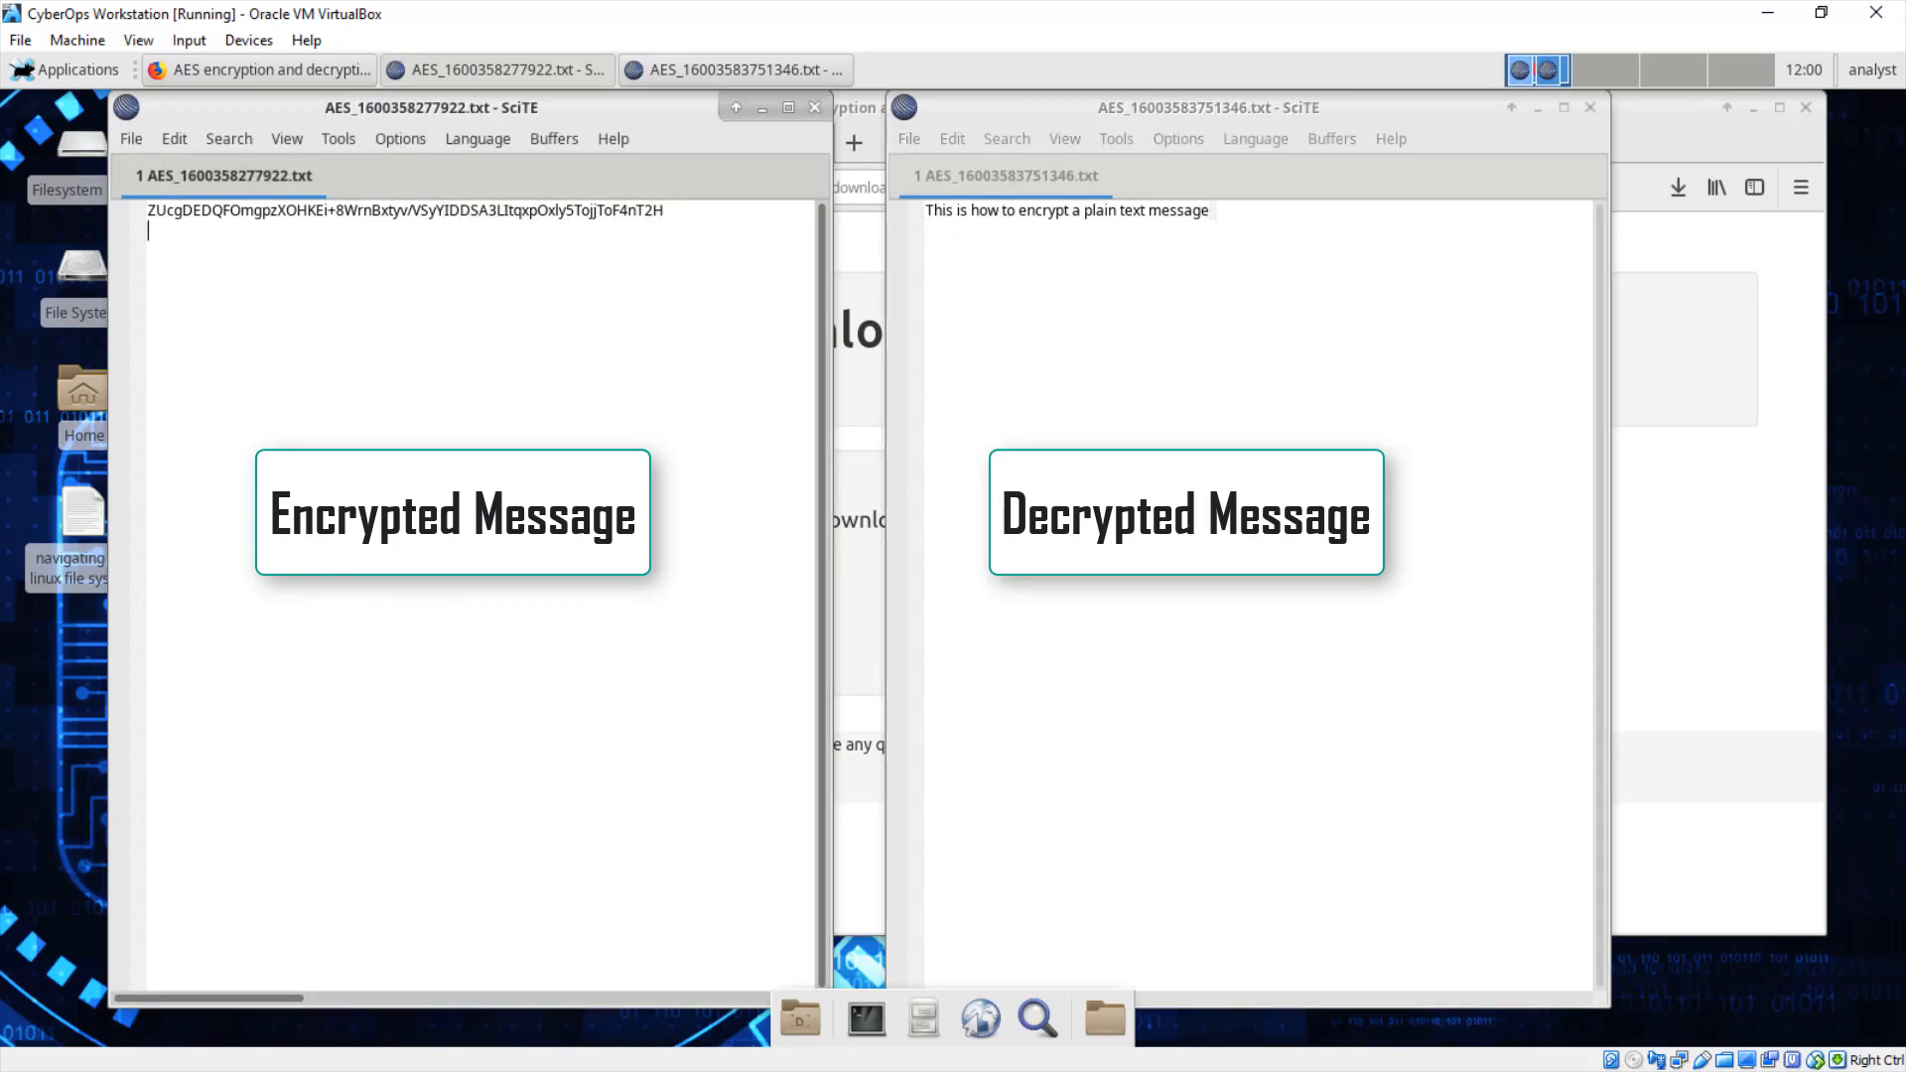